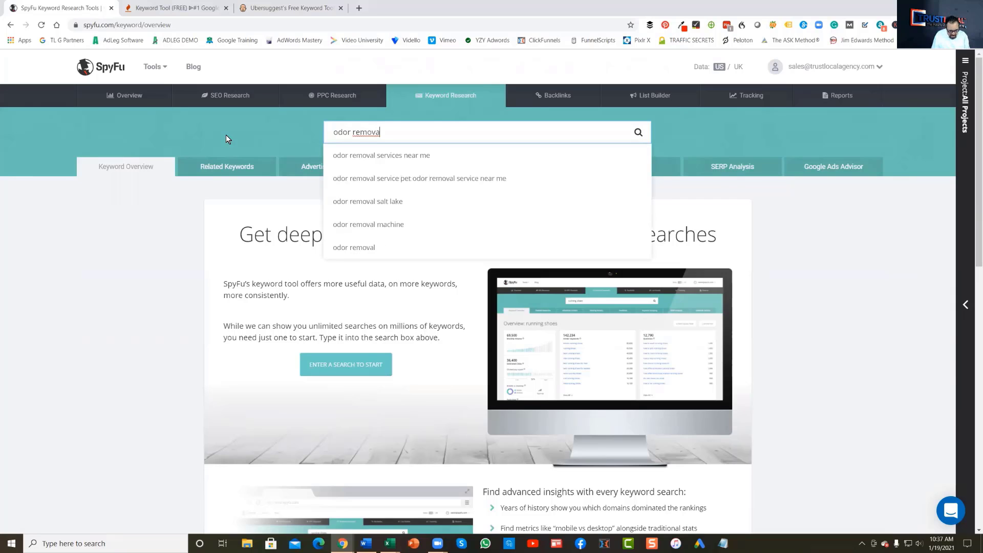
Run a keyword overview search for "odor removal"
type("l")
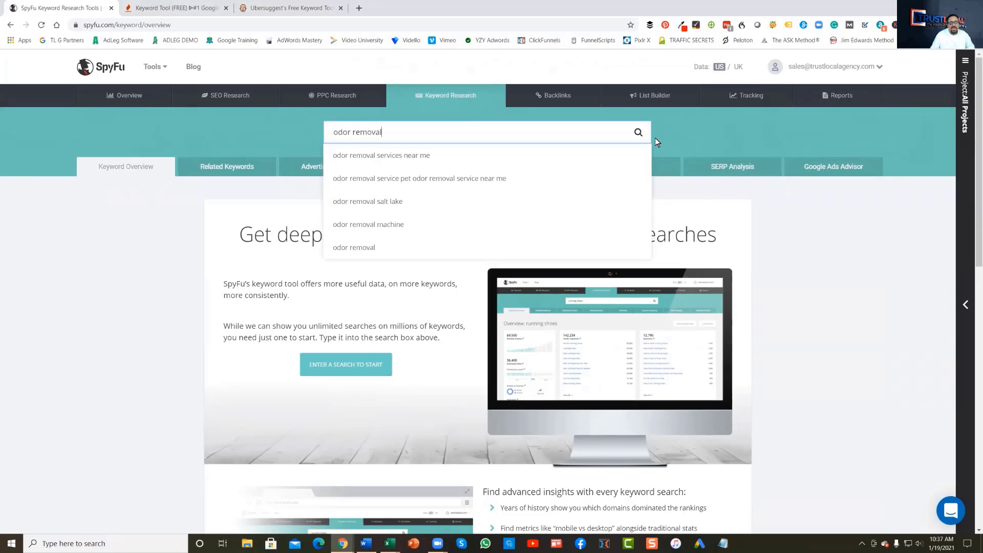
left_click(639, 134)
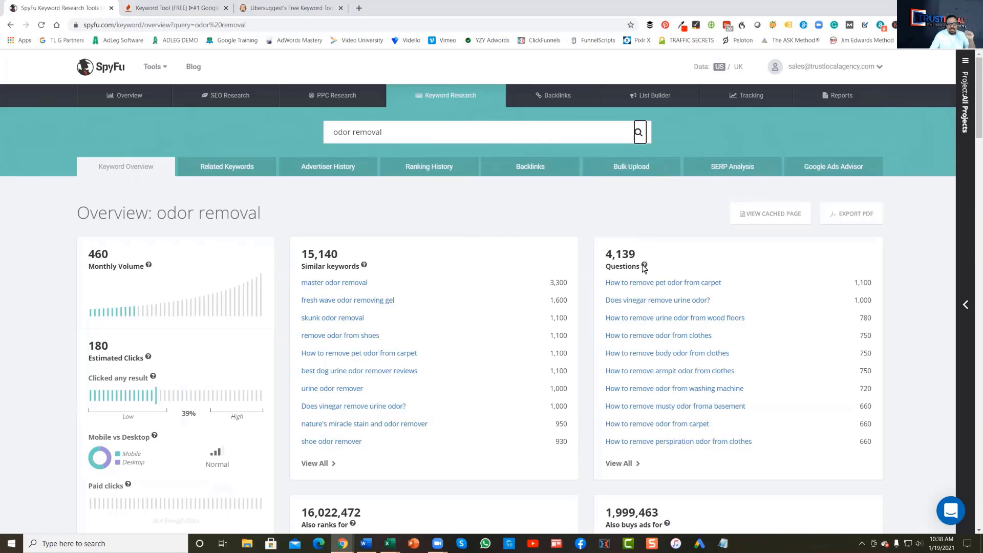
mouse_move(645, 266)
Run a keyword overview search for "odor" and open the full list of its similar keywords
left_click(396, 134)
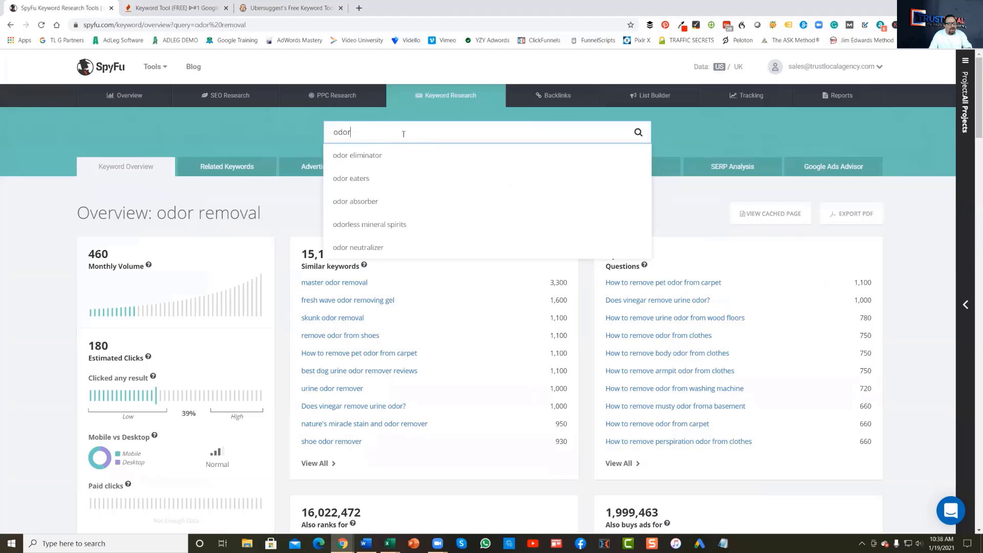
left_click(638, 132)
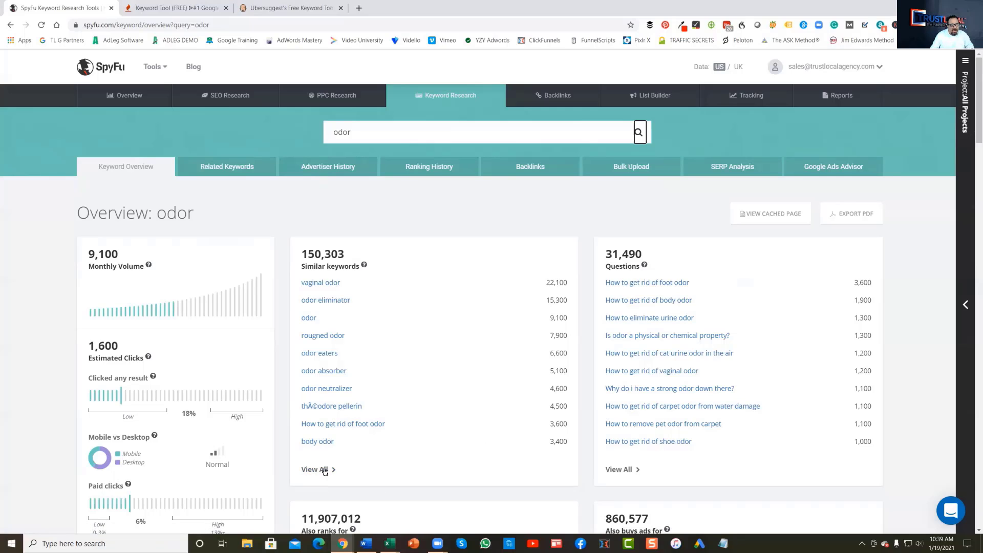
scroll(393, 435, "down", 3)
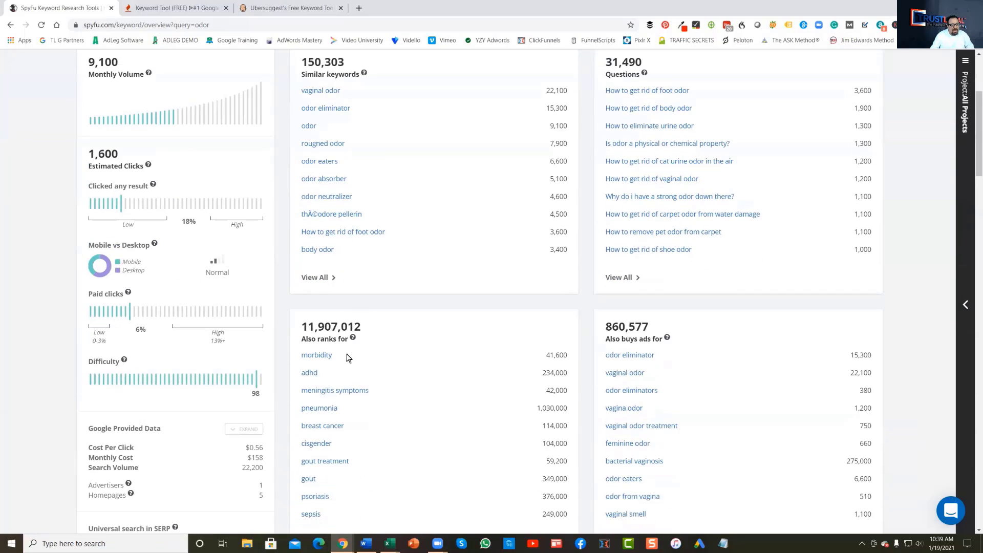
left_click(314, 277)
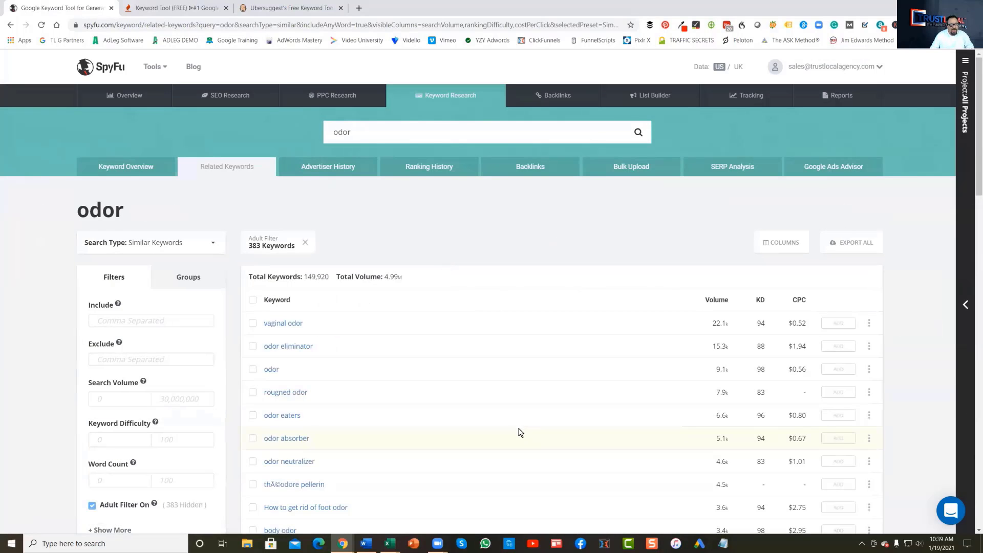
Set the similar keywords table to show 1,000 rows per page
scroll(612, 396, "down", 20)
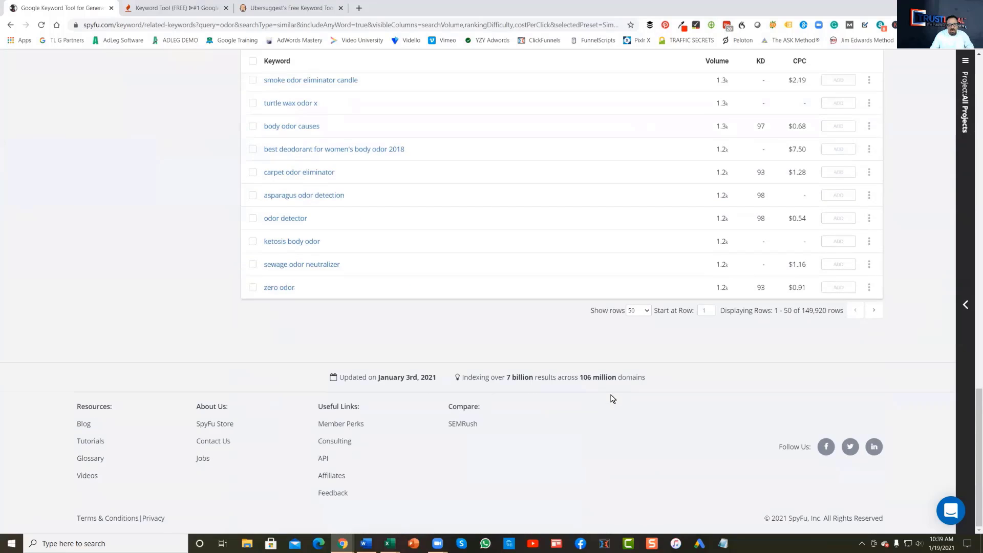
left_click(648, 310)
left_click(648, 311)
left_click(650, 310)
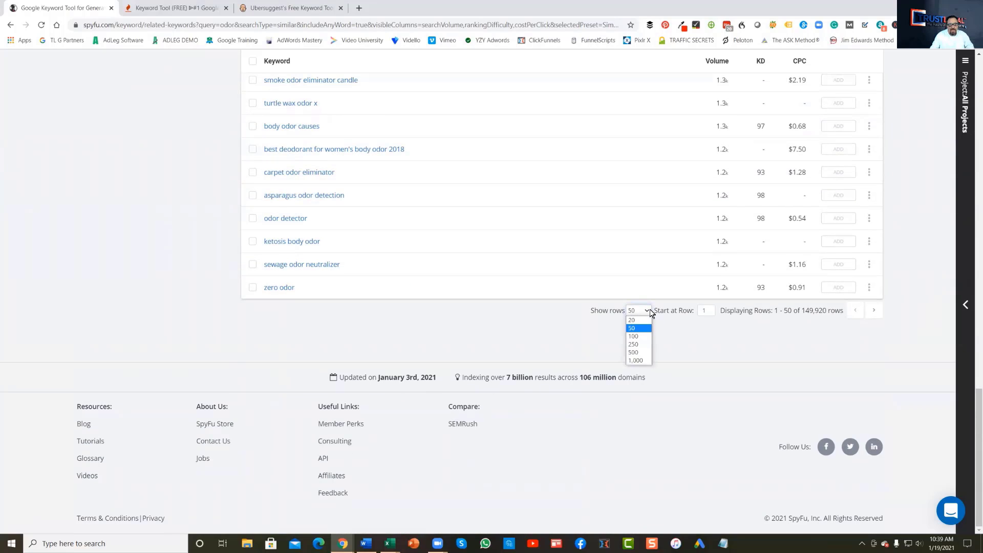
left_click(636, 360)
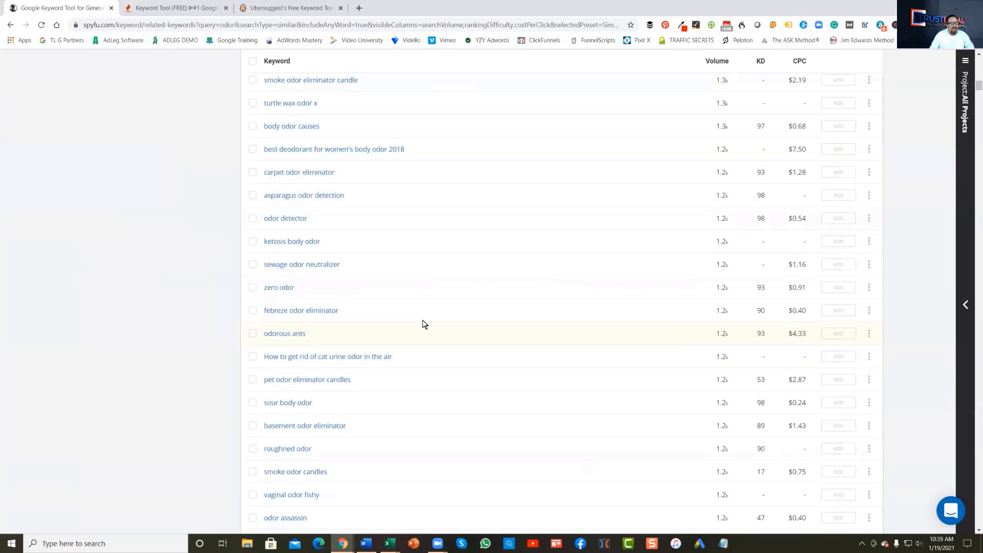
Export all the similar keywords as a CSV file and open the downloaded file in Excel
scroll(437, 314, "up", 10)
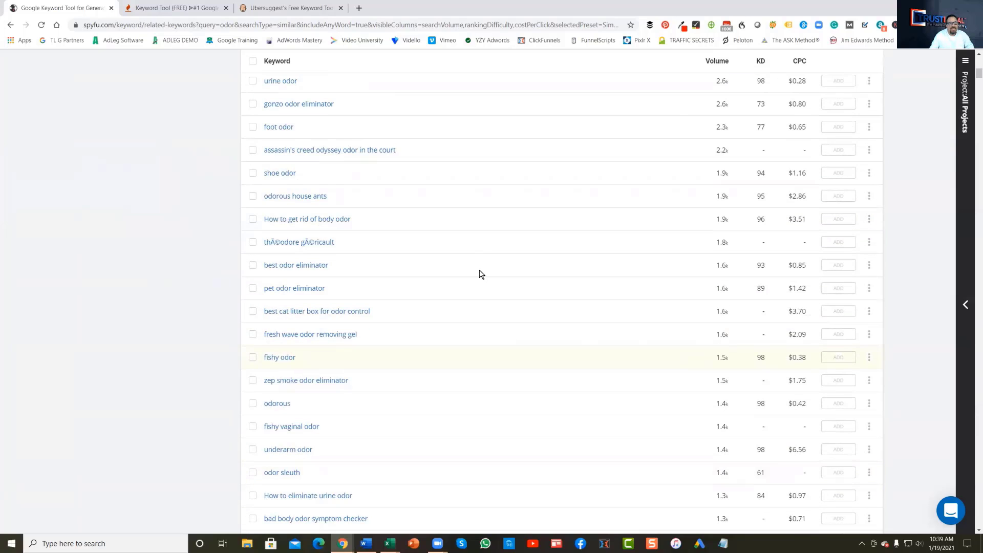
scroll(471, 307, "up", 3)
scroll(466, 345, "up", 8)
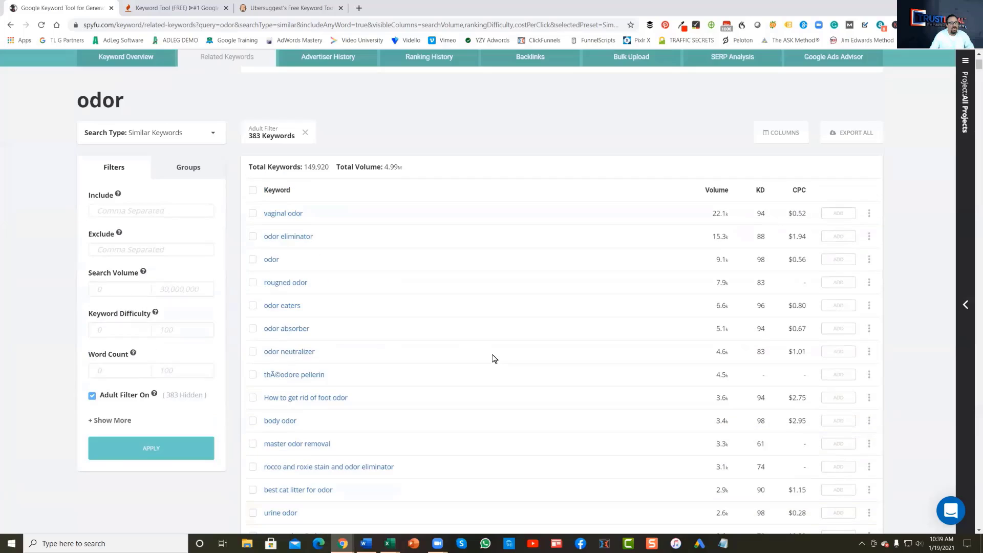
scroll(495, 355, "up", 1)
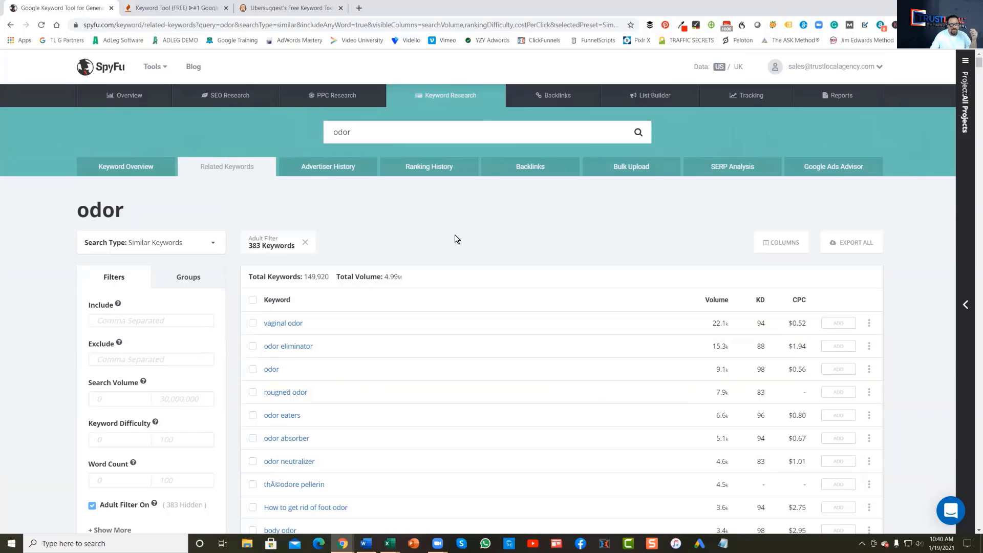
left_click(852, 244)
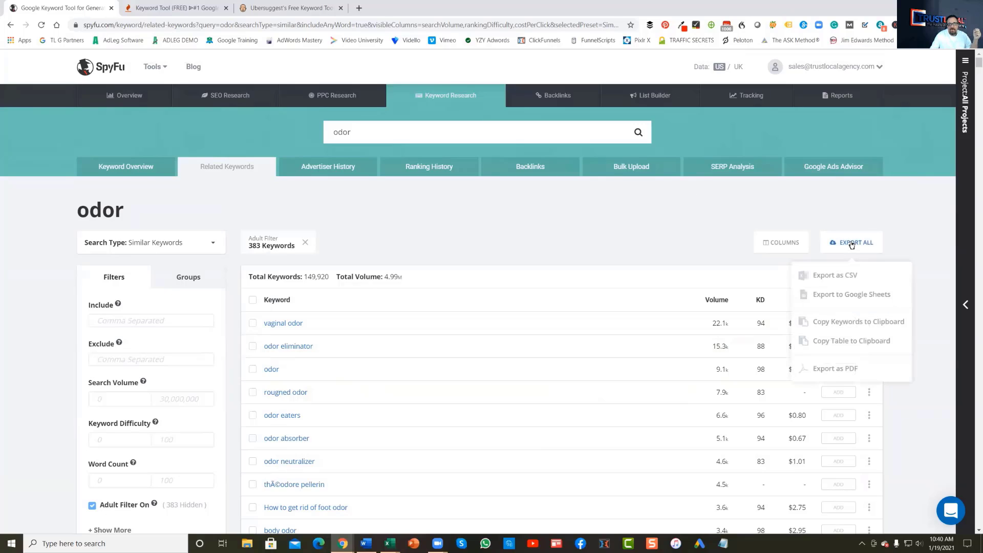
left_click(833, 276)
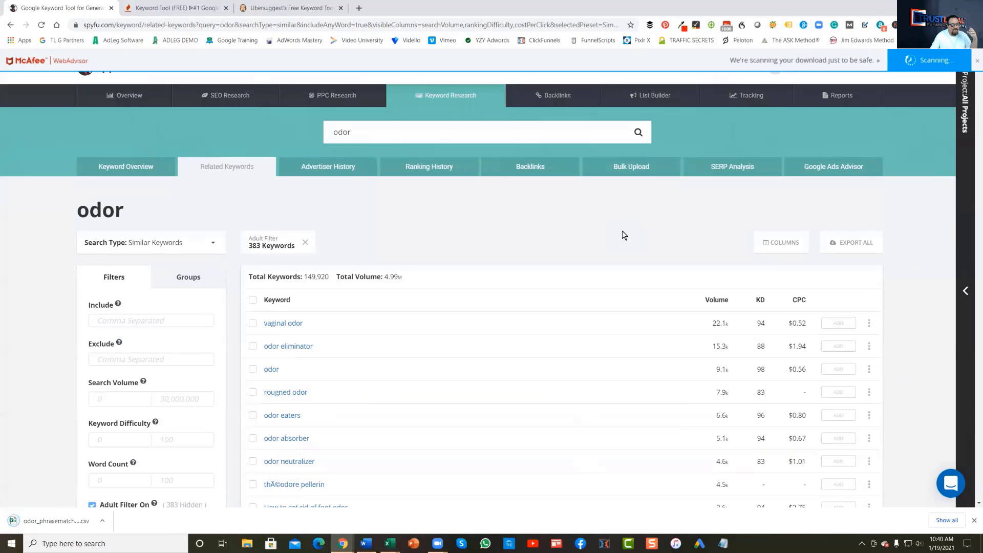
left_click(36, 521)
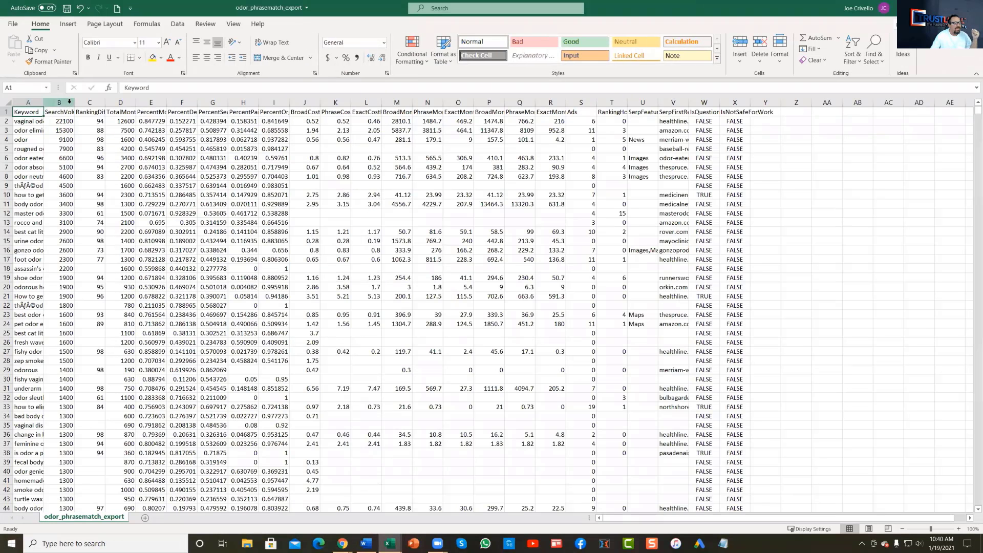
Delete columns B through X, leaving only the keywords, and widen column A to fit the phrases
left_click(69, 102)
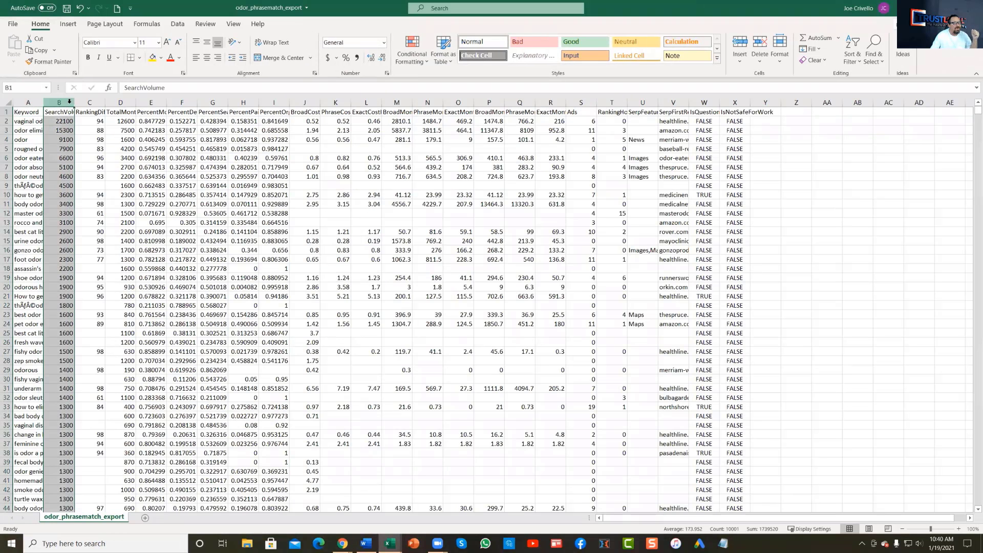
left_click(739, 102, "shift")
right_click(739, 102)
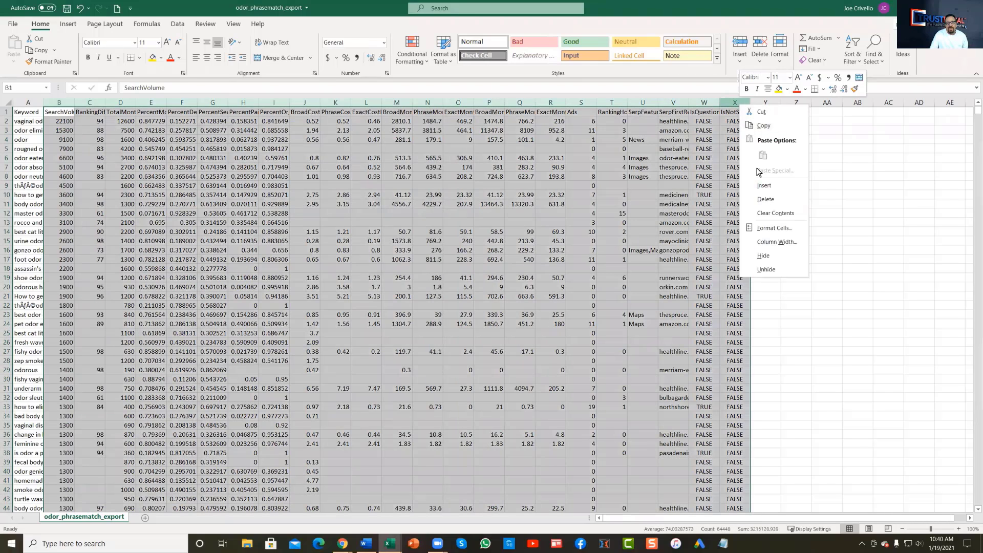
left_click(764, 200)
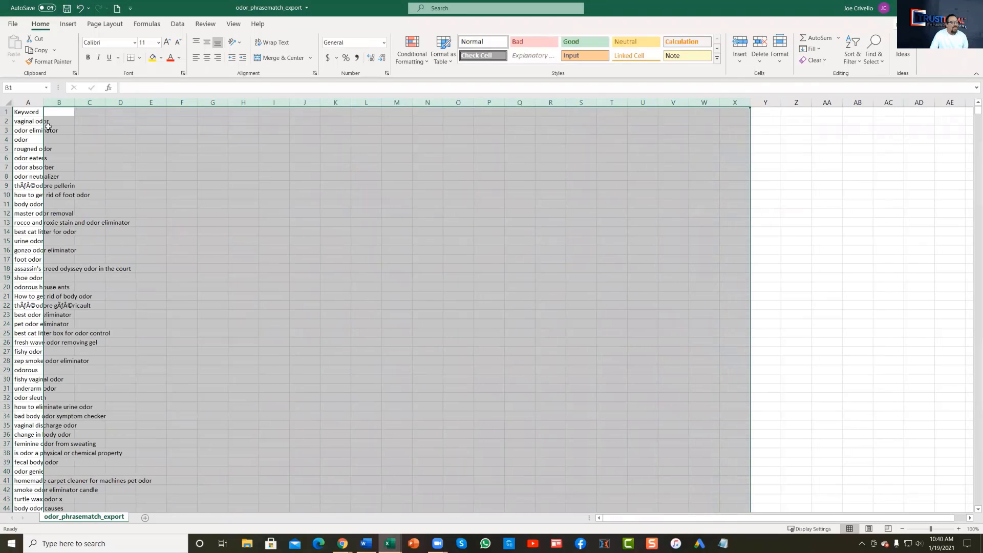
left_click_drag(45, 104, 242, 103)
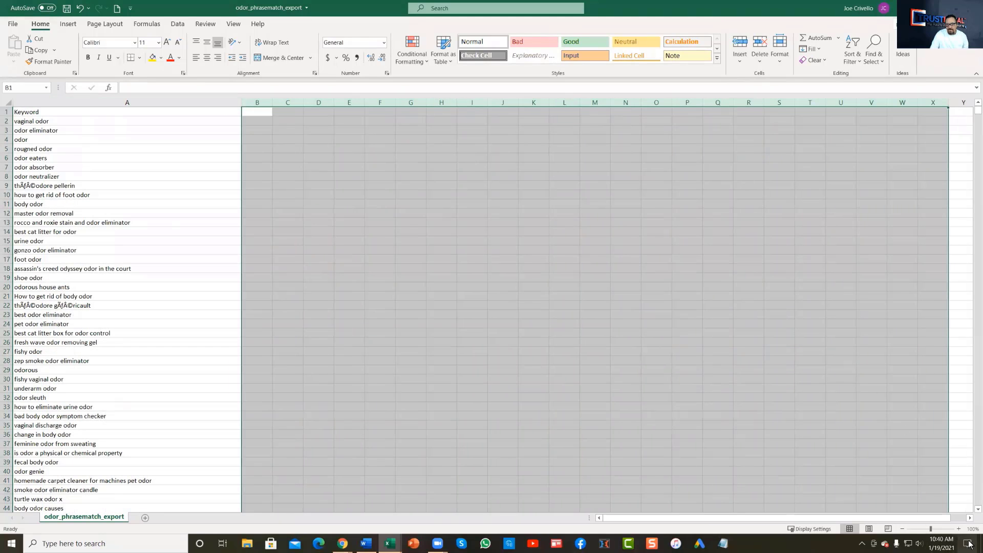
Zoom the sheet in to 220% and look through the keywords in column A down to the last row
left_click(958, 530)
left_click(957, 530)
left_click(958, 530)
left_click(957, 530)
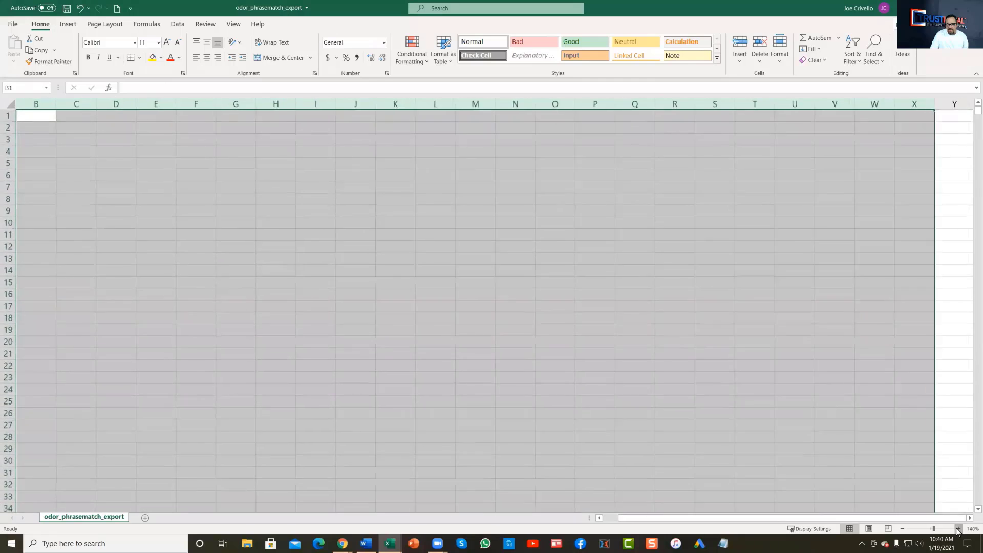
left_click(958, 530)
left_click(957, 530)
left_click(957, 530)
left_click(958, 530)
left_click(958, 530)
left_click(957, 530)
left_click(958, 530)
left_click(958, 530)
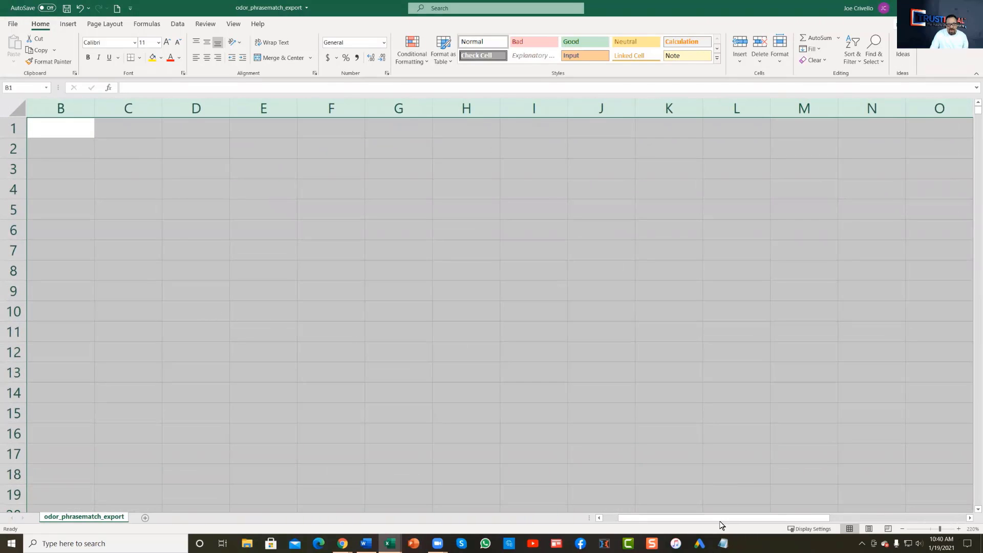
left_click_drag(716, 519, 653, 520)
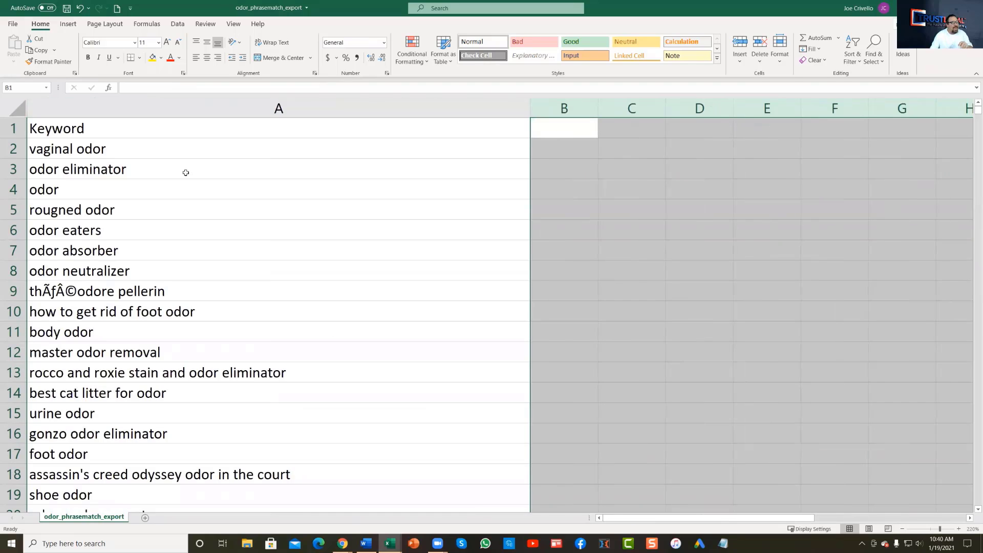
left_click_drag(978, 110, 977, 502)
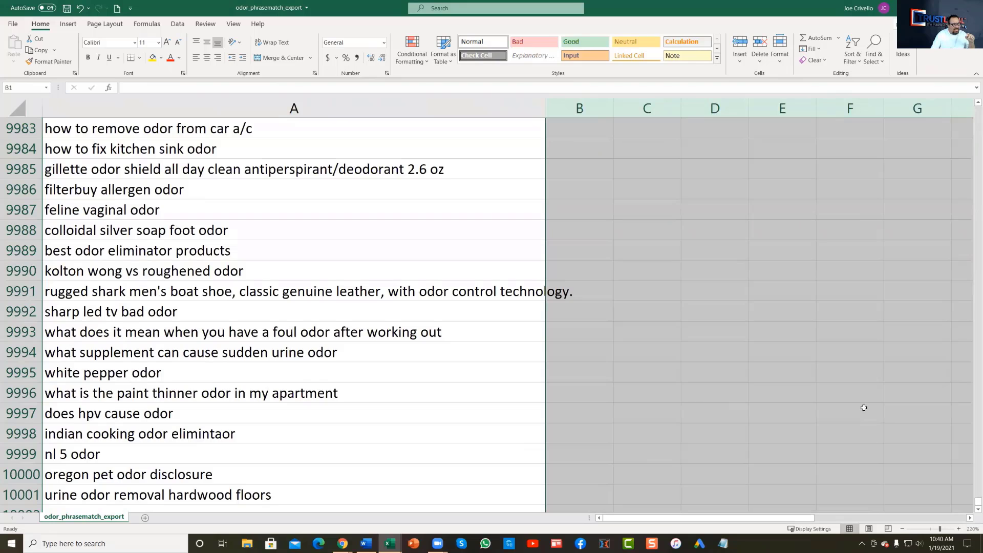
scroll(864, 408, "down", 4)
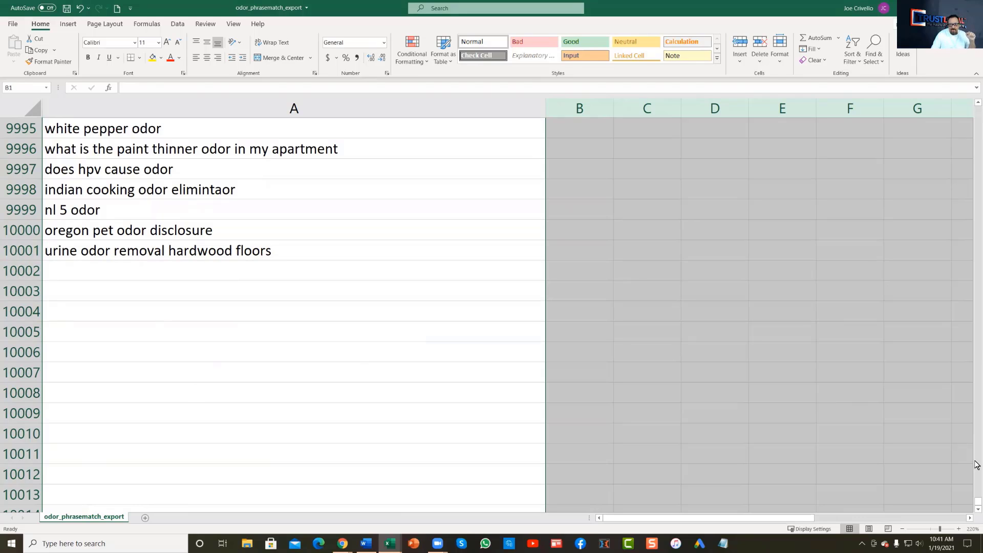
left_click_drag(978, 498, 966, 103)
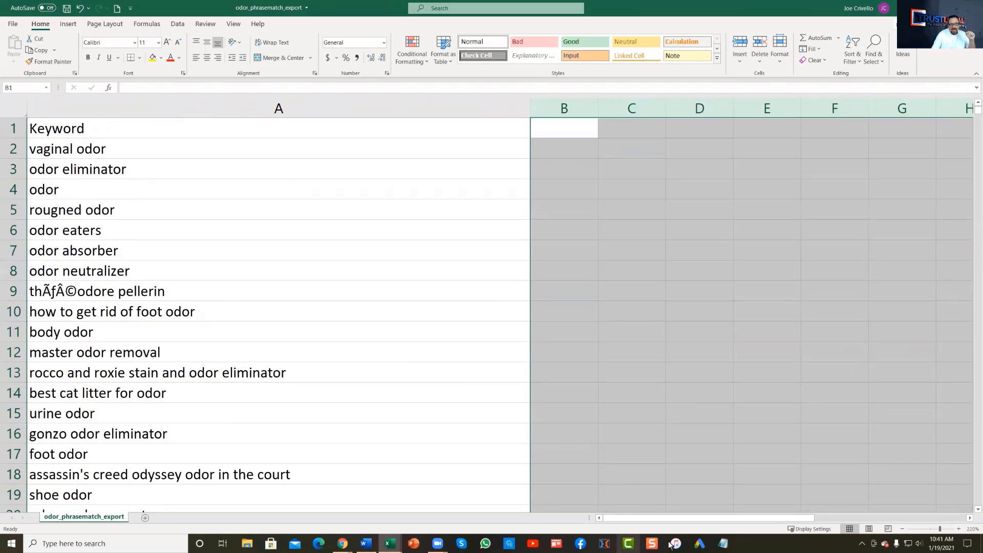
Widen the empty column B to a width of about 33
left_click(723, 543)
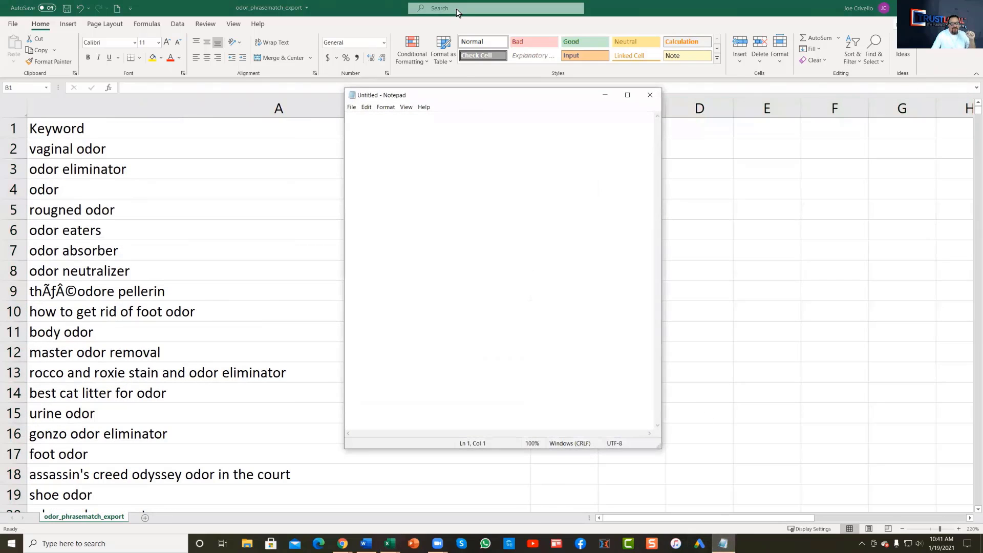
left_click(650, 95)
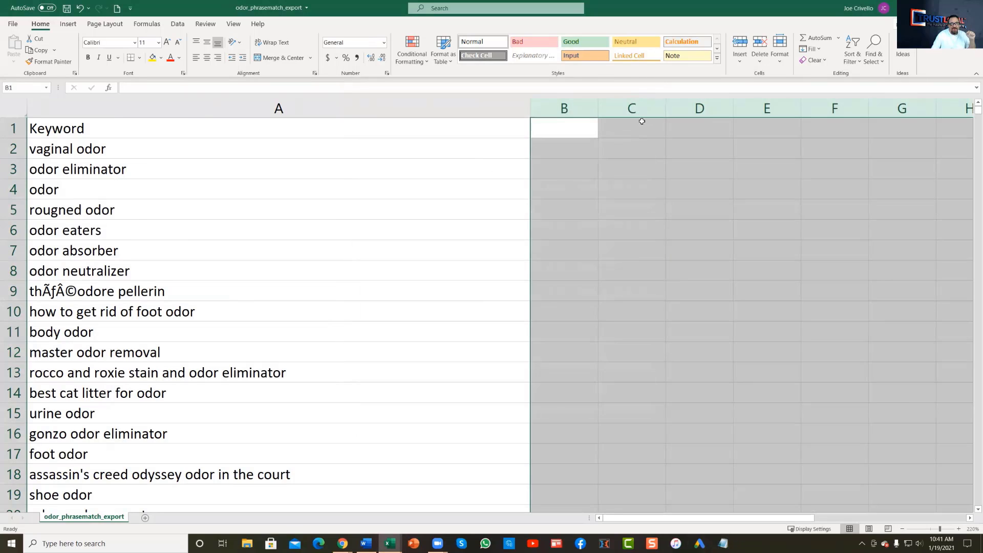
left_click_drag(598, 106, 787, 102)
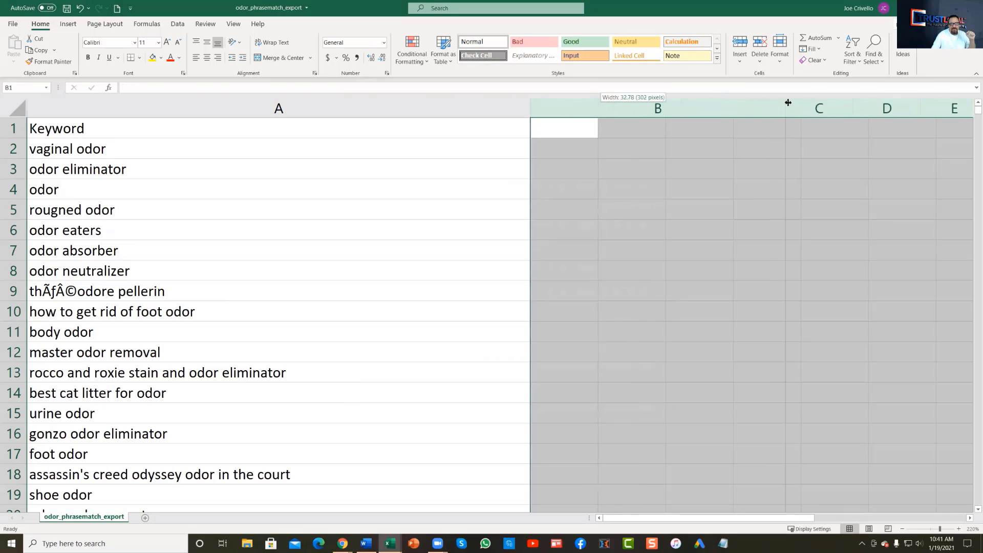
Copy only the word "vaginal" from the keyword in A2 and paste it into B2
left_click(68, 150)
double_click(74, 149)
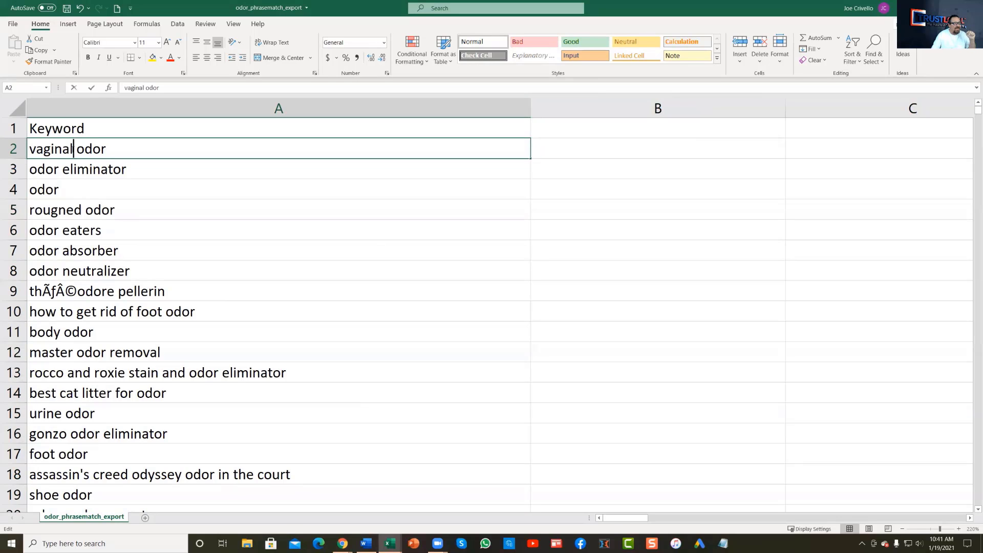
left_click_drag(73, 149, 29, 149)
right_click(32, 149)
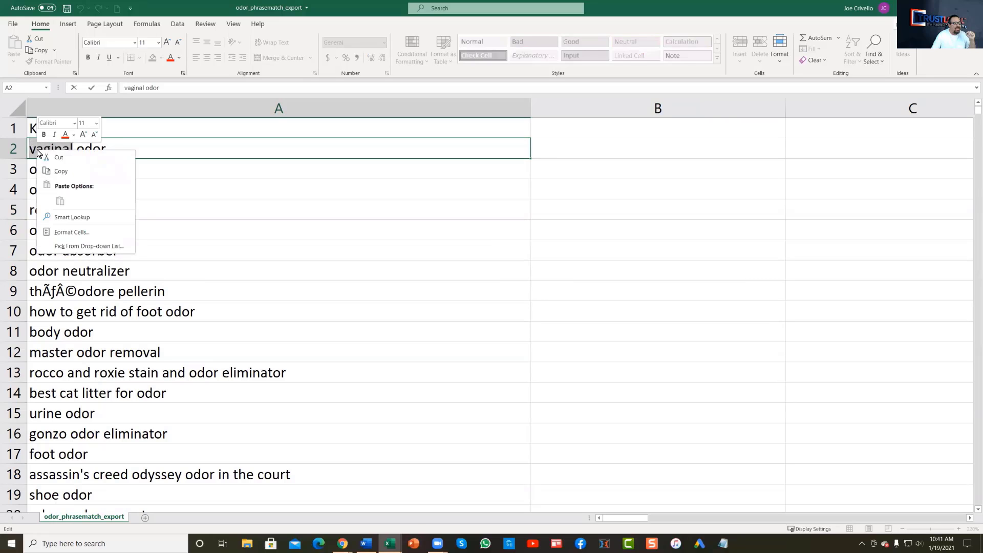
left_click(65, 171)
left_click(584, 151)
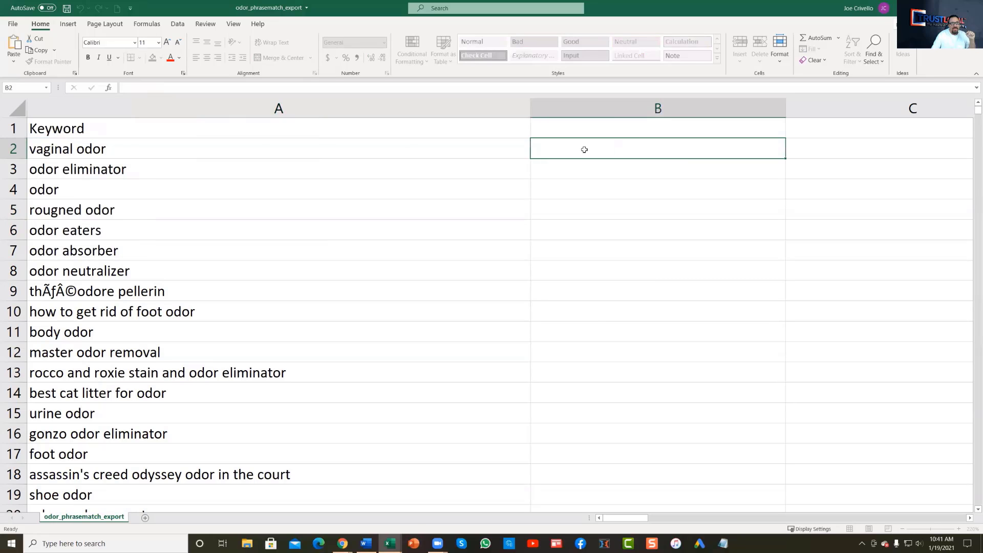
right_click(584, 151)
left_click(606, 198)
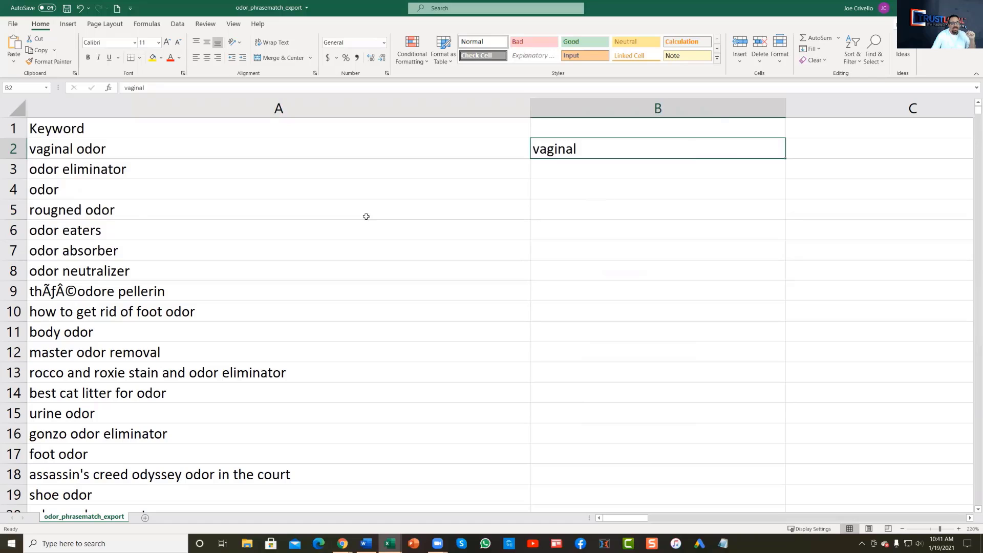
Copy only the word "pellerin" from the keyword in A9 and paste it into B3
scroll(230, 253, "down", 2)
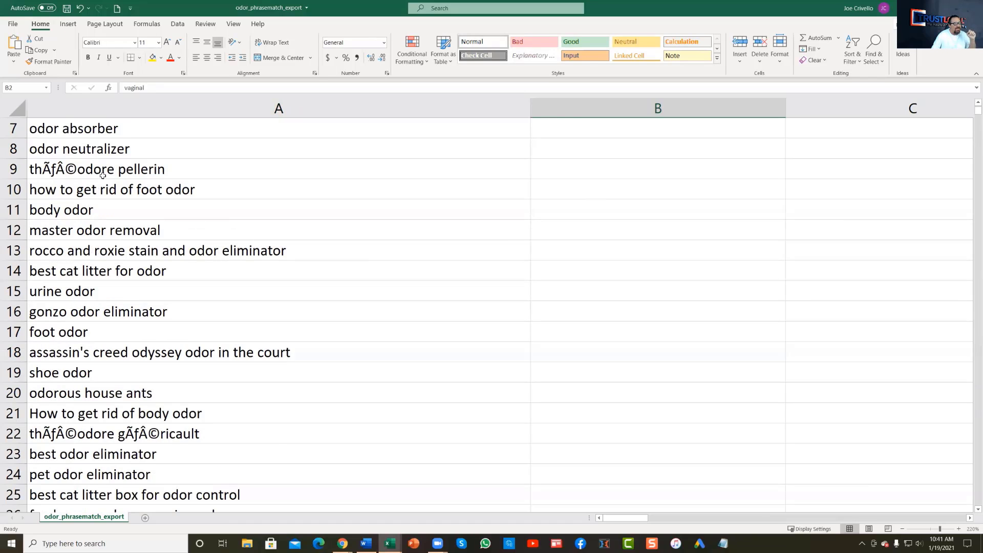
left_click(178, 171)
double_click(177, 172)
left_click_drag(165, 169, 118, 169)
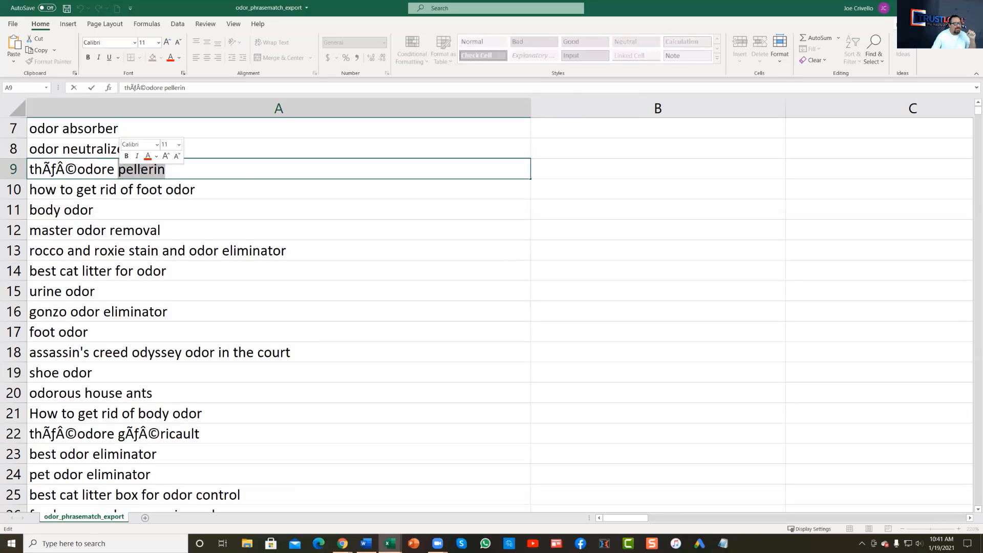
right_click(149, 174)
left_click(164, 191)
scroll(611, 176, "up", 2)
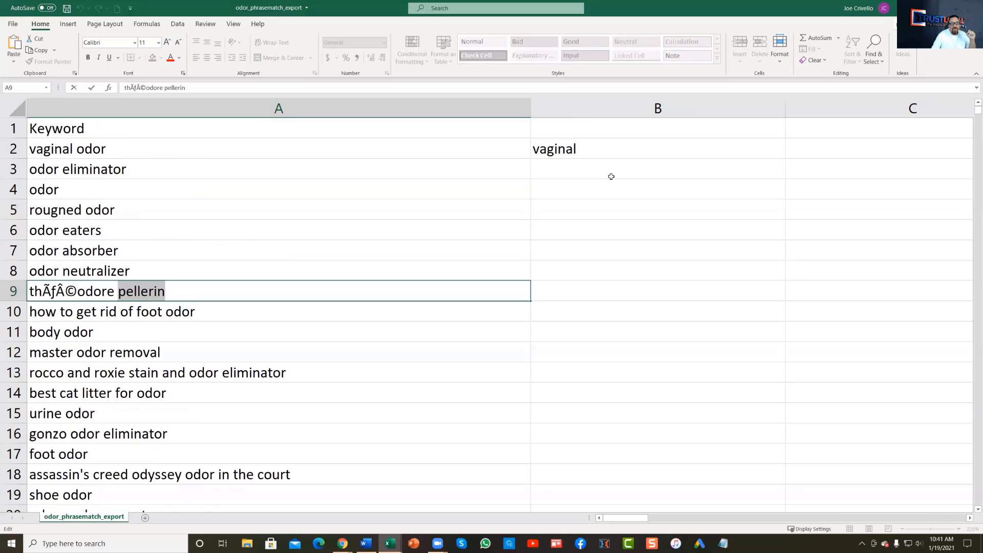
left_click(559, 169)
right_click(560, 171)
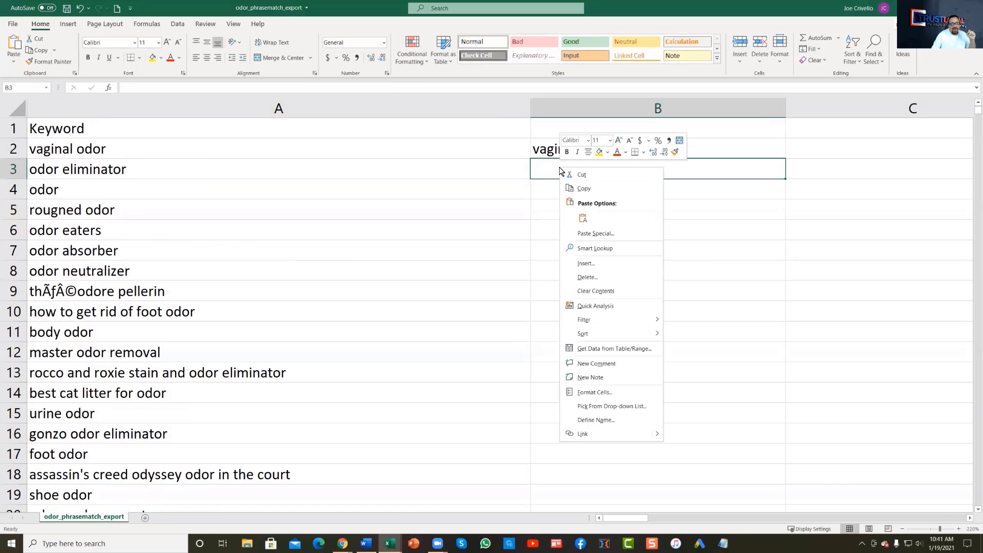
left_click(582, 219)
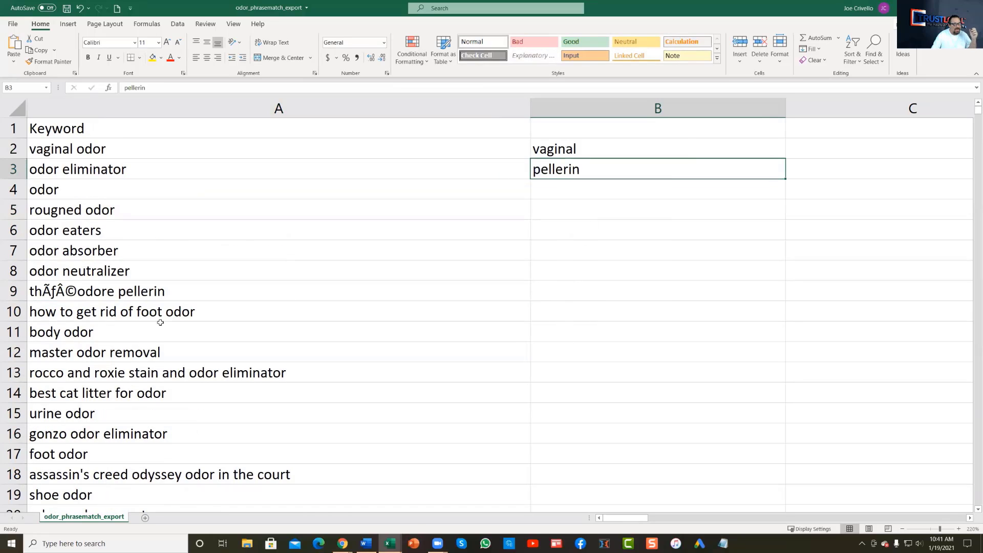
Copy the two collected words in B2:B3 and paste them below the end of the keyword list, starting at A10003
scroll(145, 275, "down", 4)
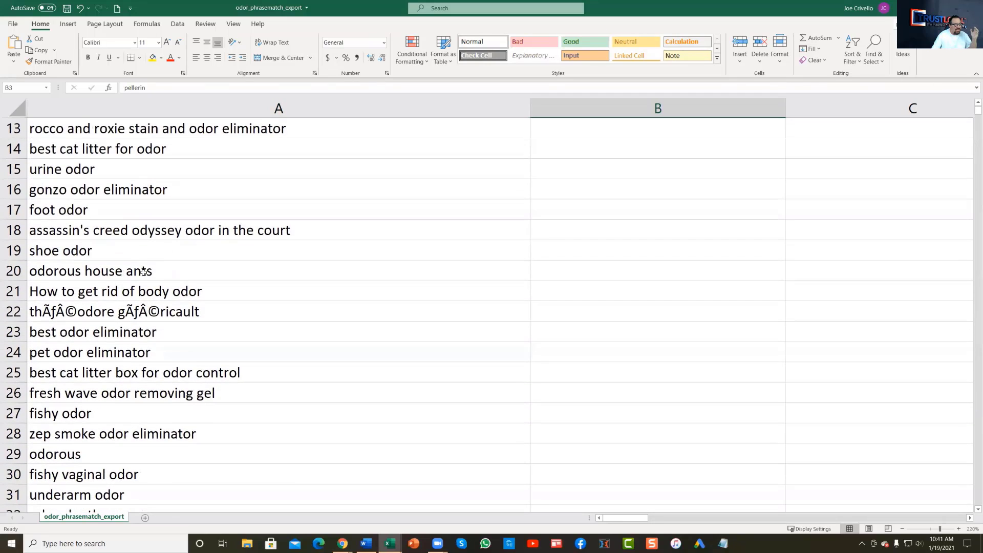
scroll(144, 272, "down", 9)
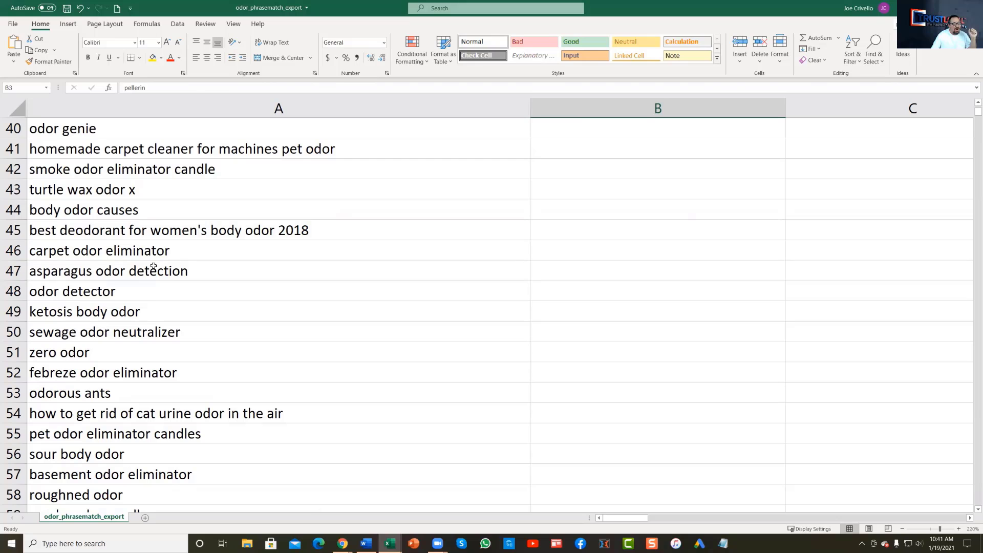
scroll(161, 391, "down", 8)
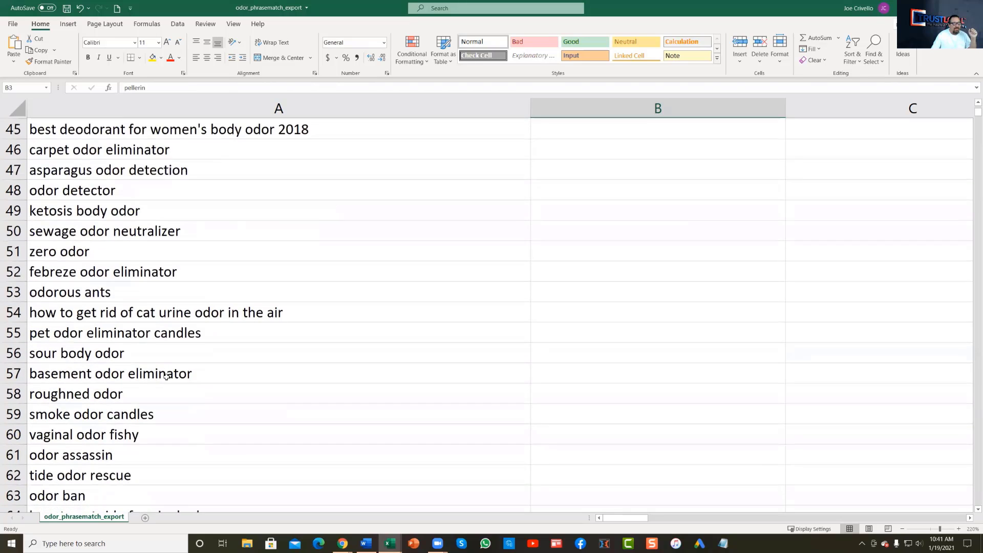
scroll(166, 365, "up", 20)
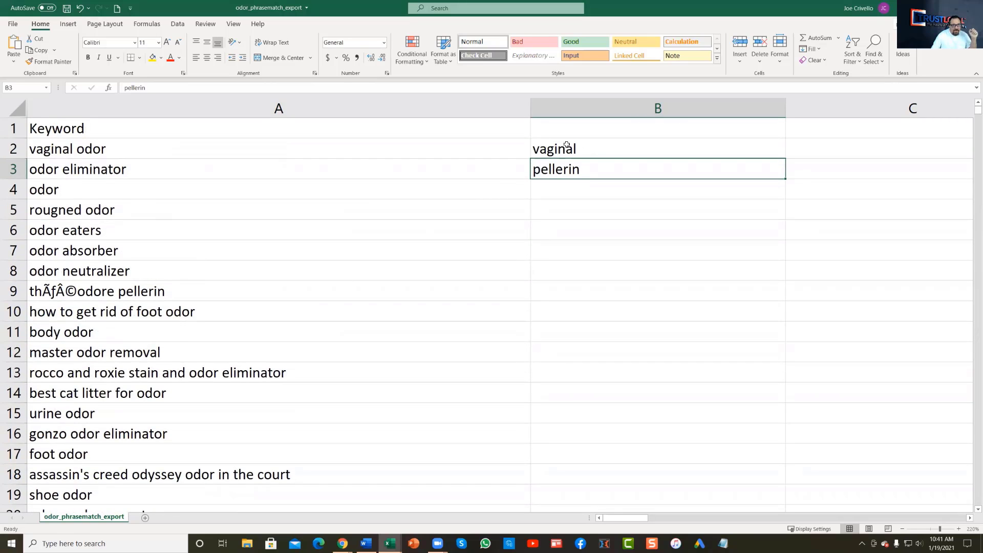
left_click(568, 148)
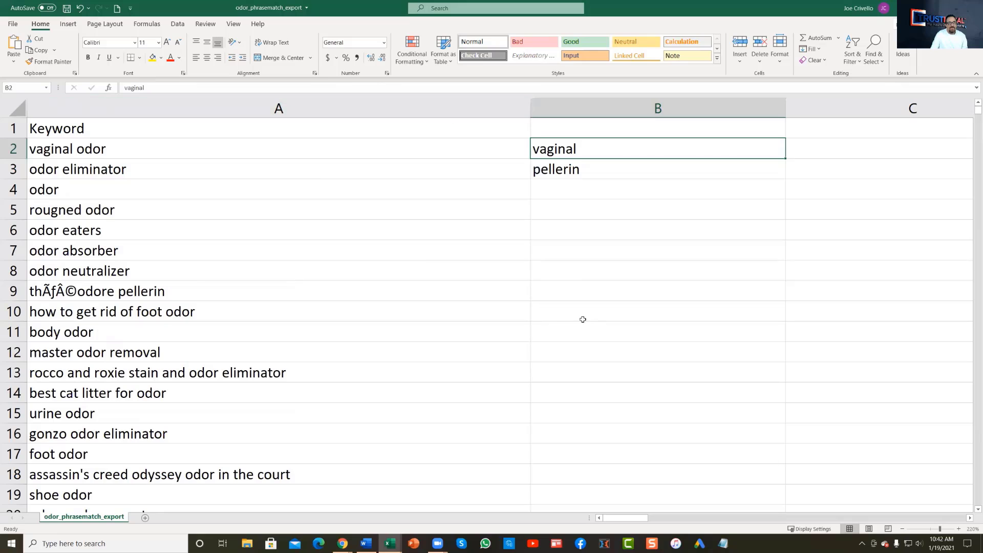
left_click(559, 175, "shift")
right_click(560, 172)
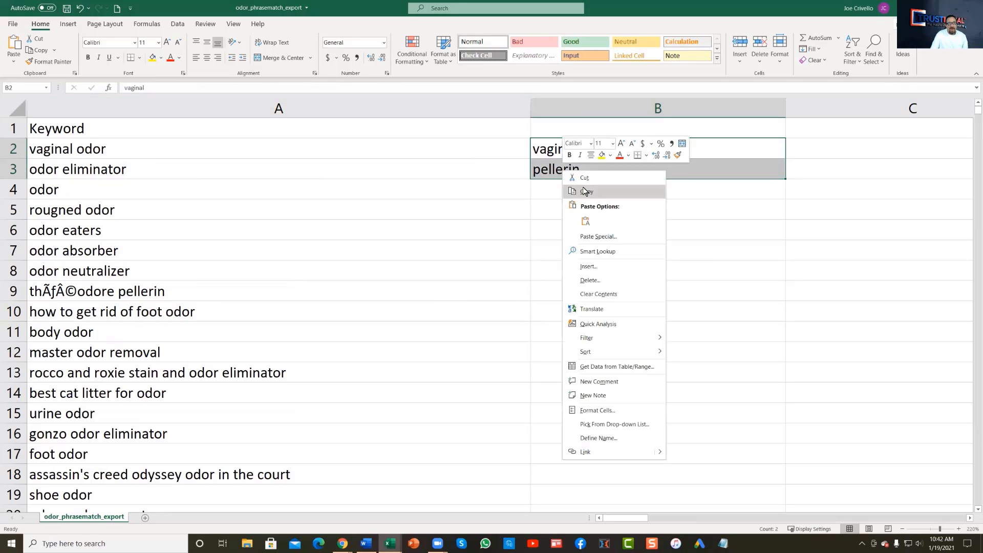
left_click(574, 191)
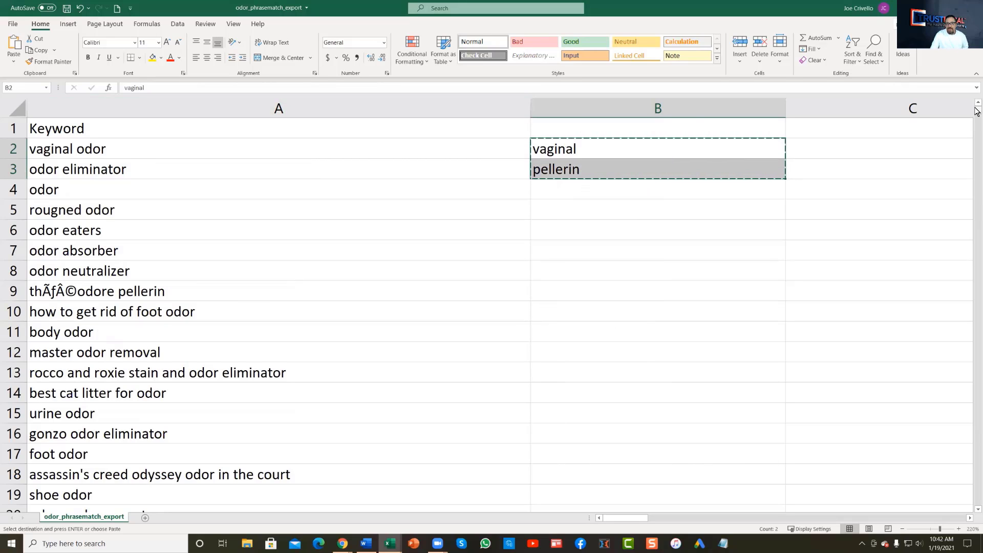
left_click_drag(977, 111, 977, 503)
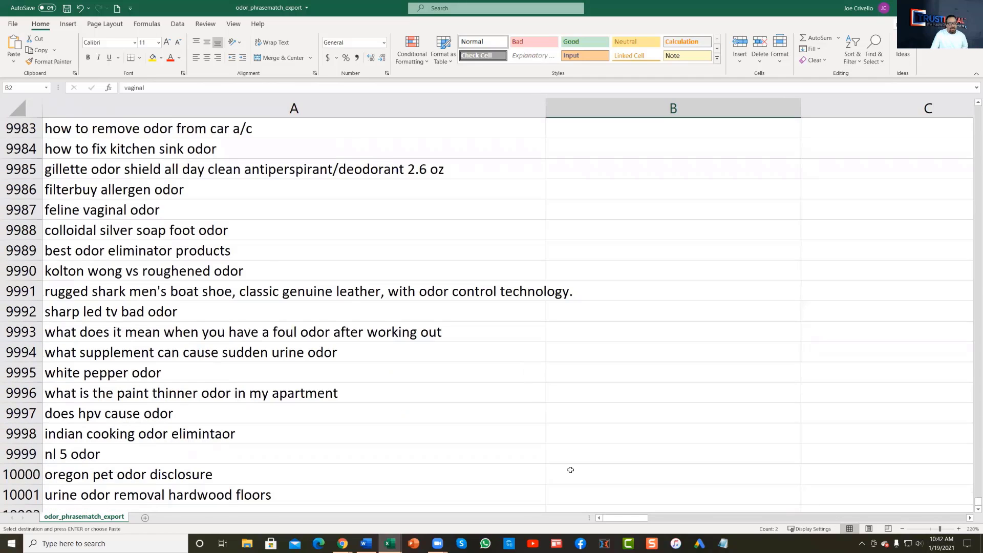
scroll(434, 452, "down", 4)
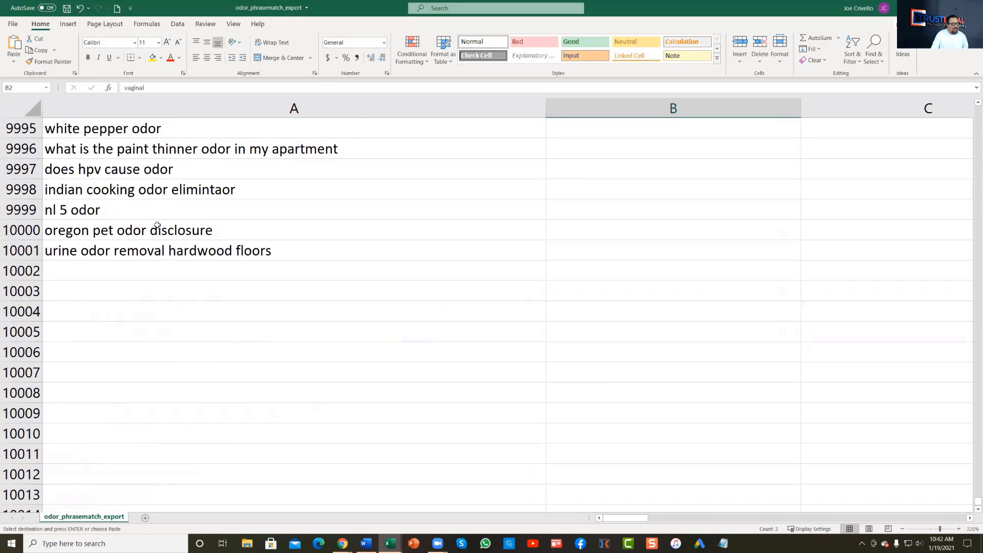
left_click(67, 290)
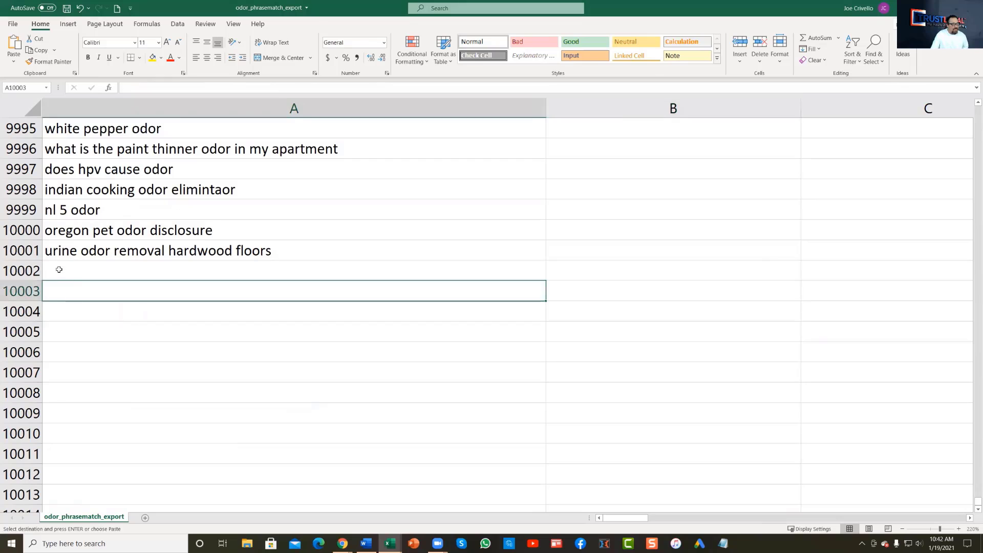
right_click(74, 291)
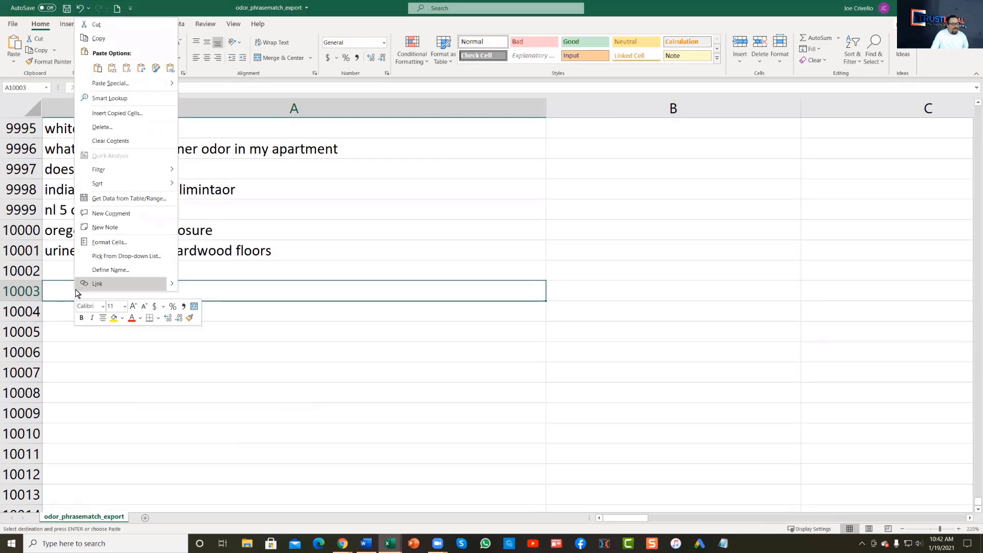
left_click(96, 71)
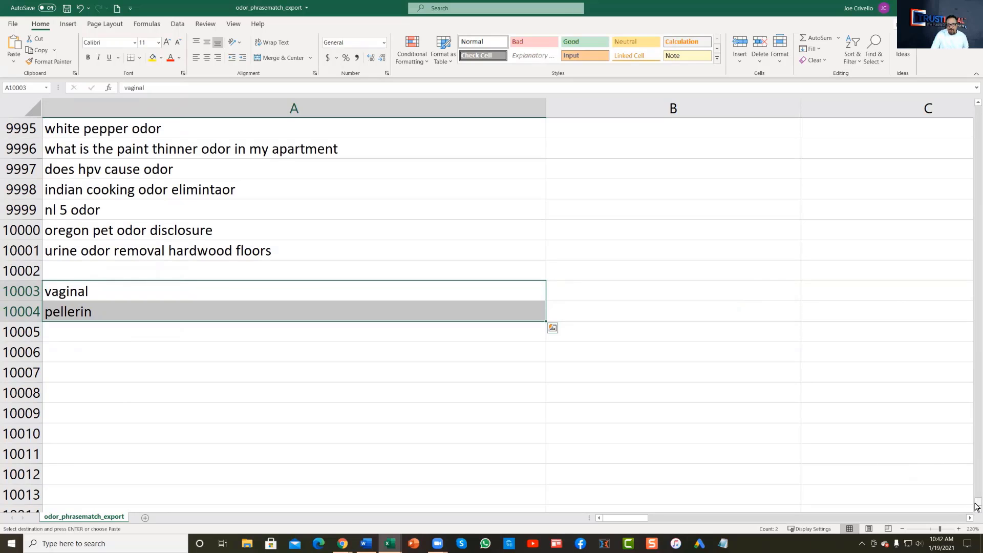
Remove the duplicates from column A only, continuing with the current selection and treating the data as having no headers
left_click_drag(978, 505, 966, 102)
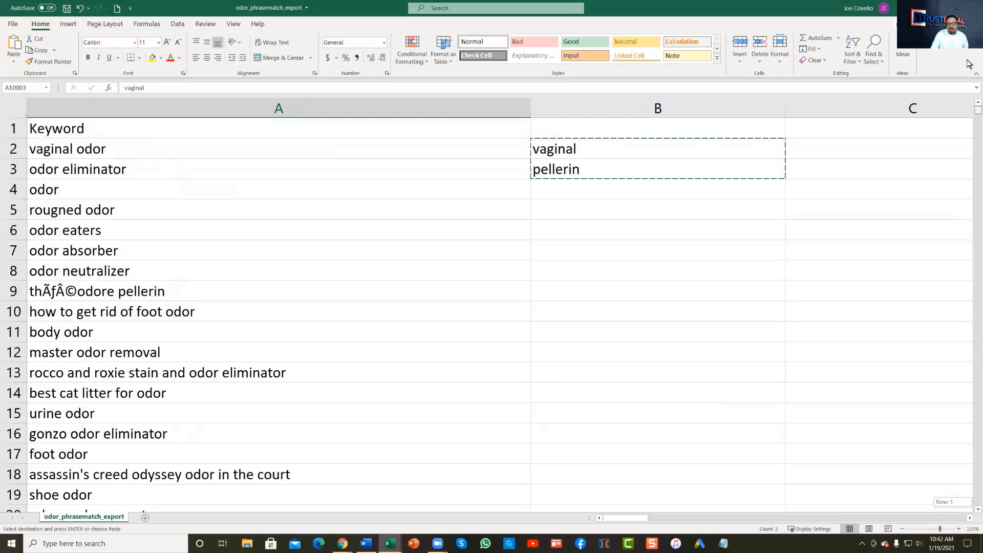
double_click(638, 220)
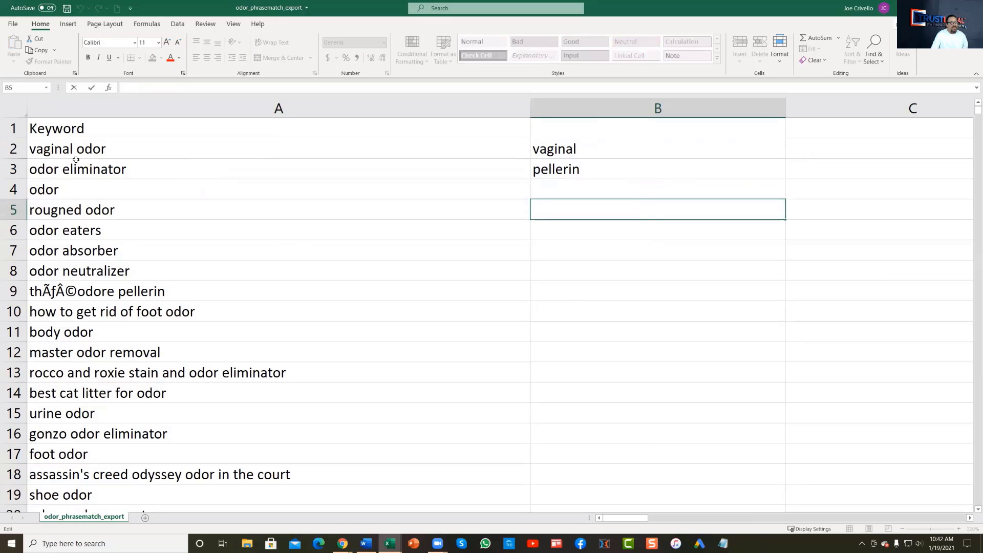
left_click(126, 107)
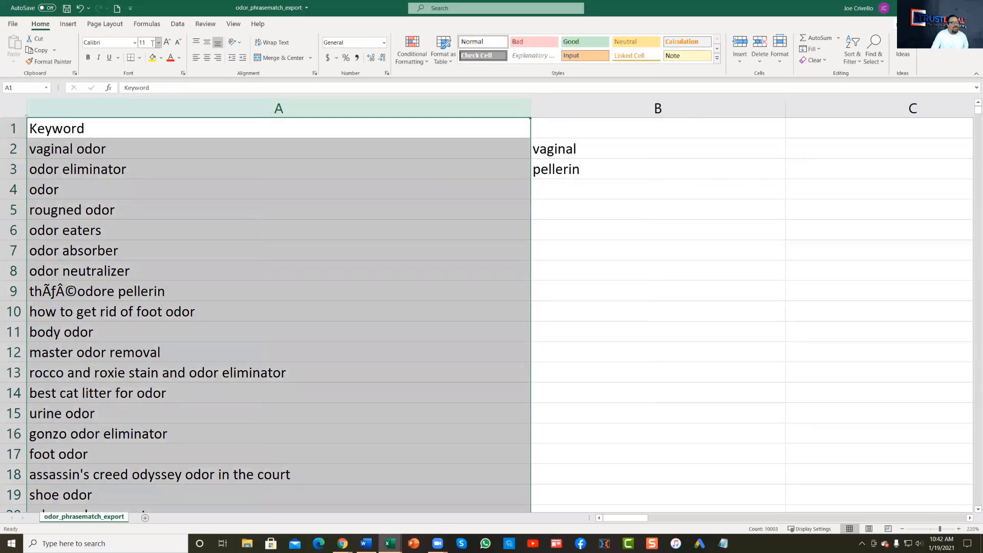
left_click(177, 25)
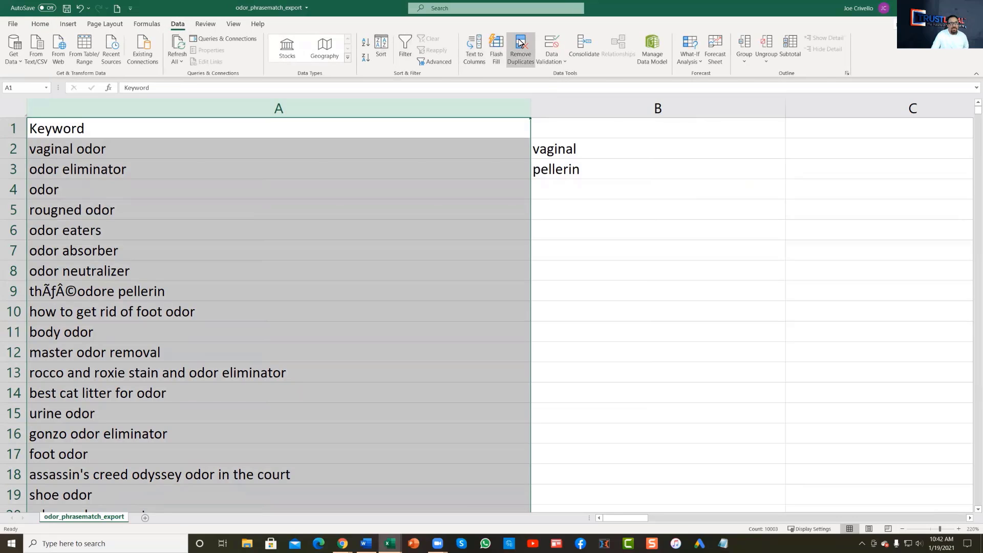
left_click(522, 40)
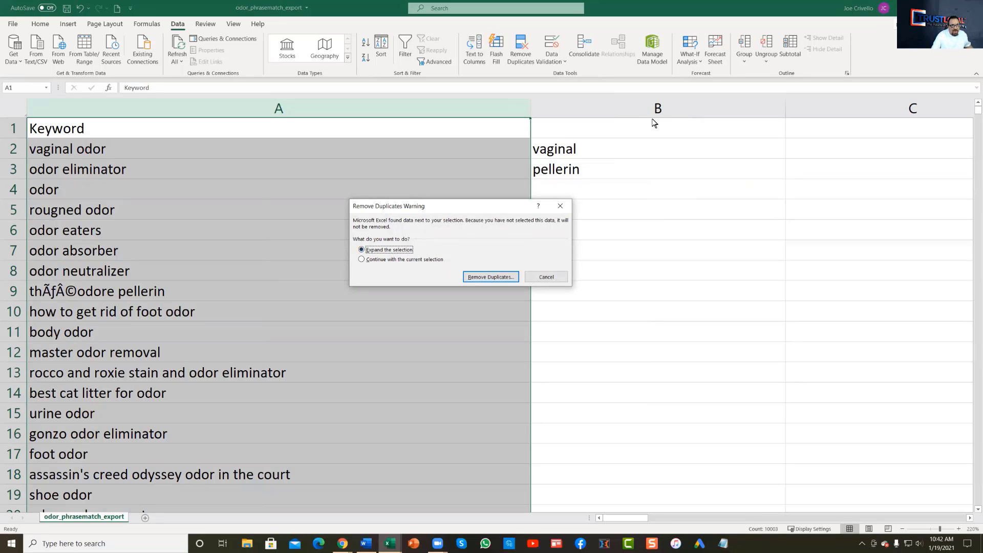
left_click(362, 260)
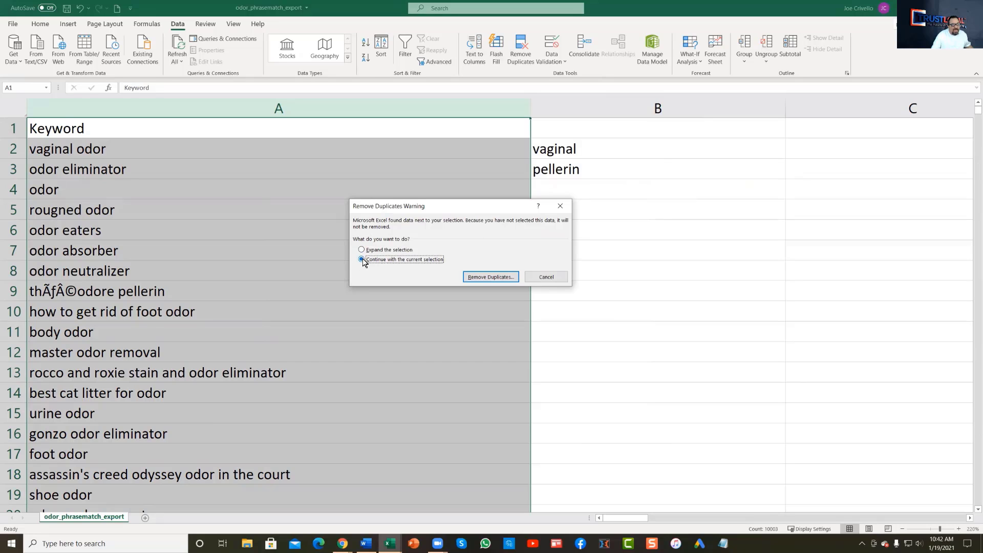
left_click(489, 277)
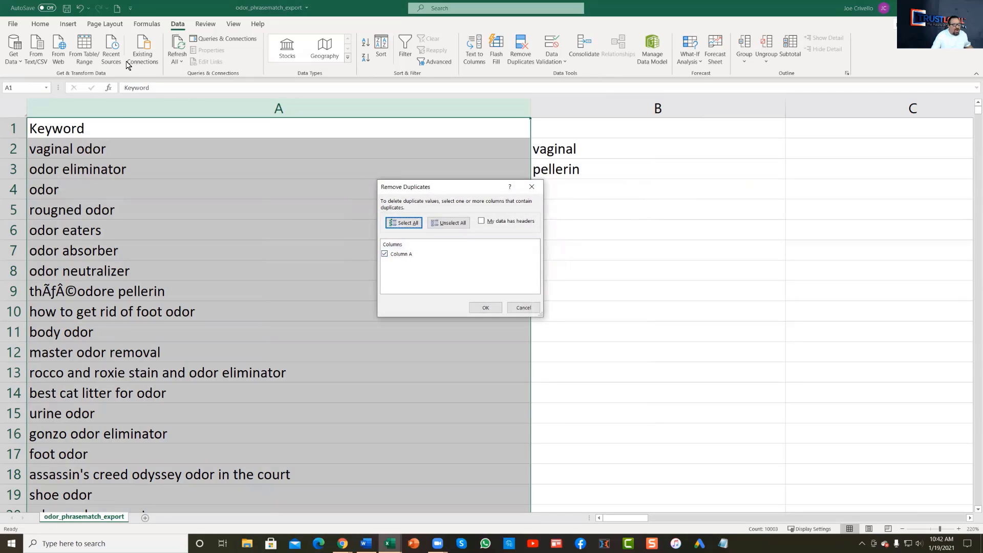
left_click(482, 310)
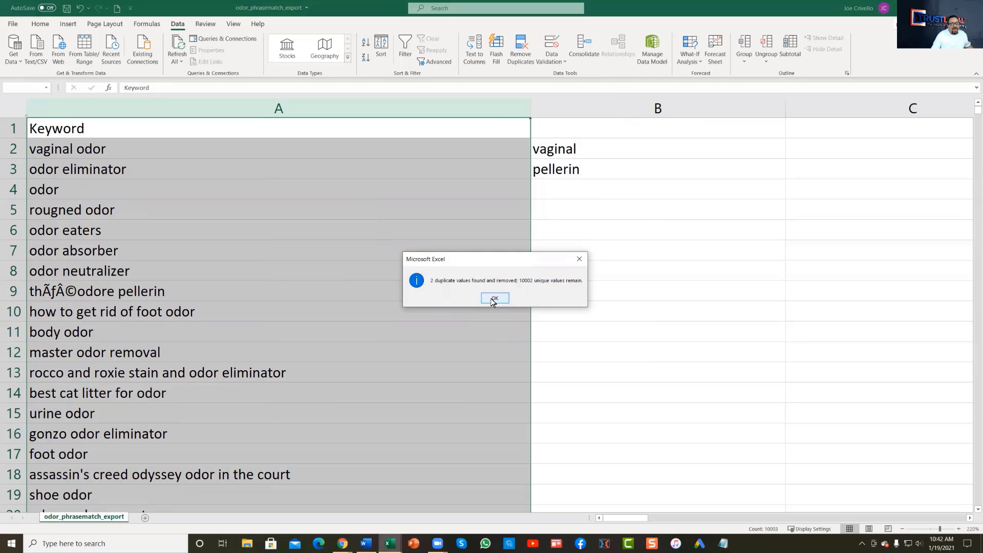
left_click(493, 299)
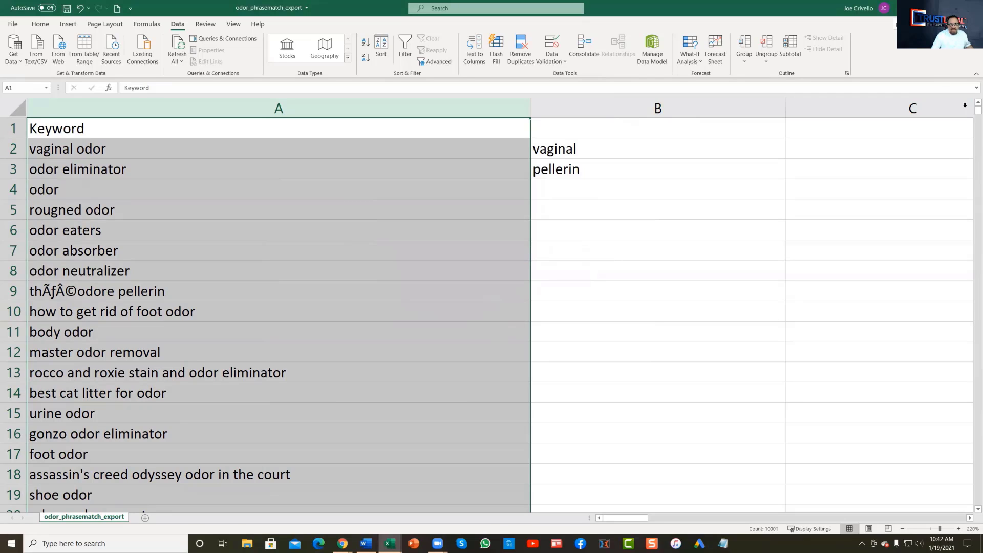
Check the end of the keyword list in column A, and close the workbook without saving the changes
left_click_drag(977, 114, 972, 525)
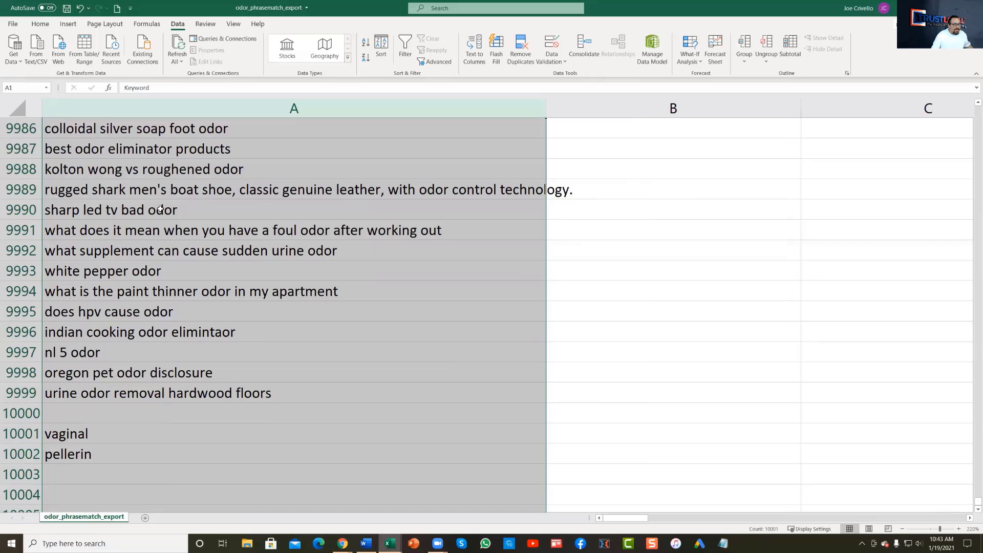
left_click(93, 435)
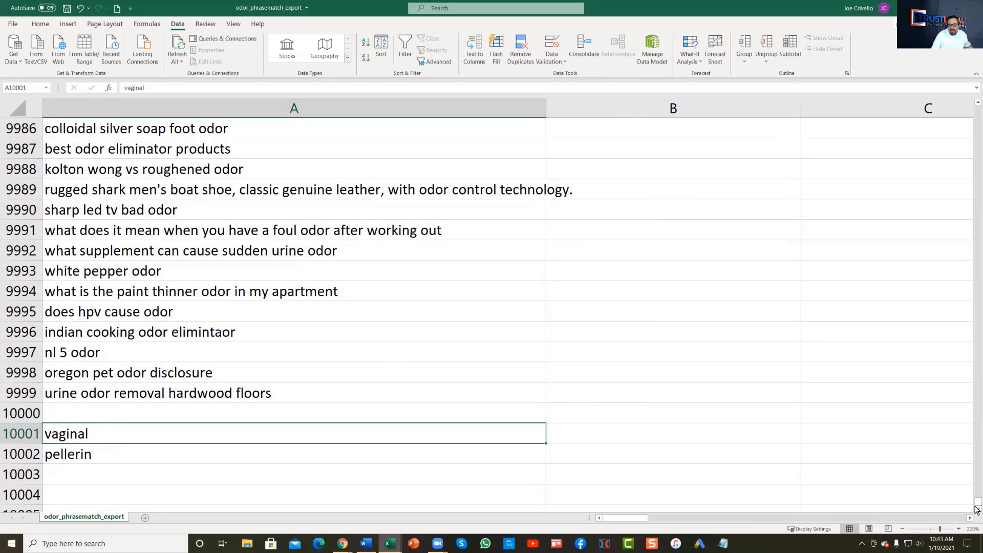
left_click_drag(977, 502, 977, 104)
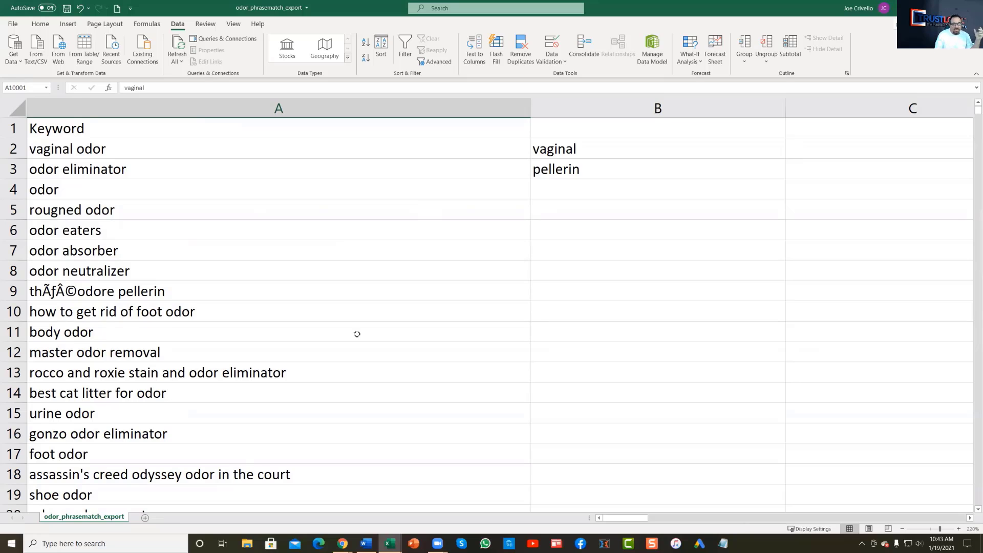
left_click(970, 7)
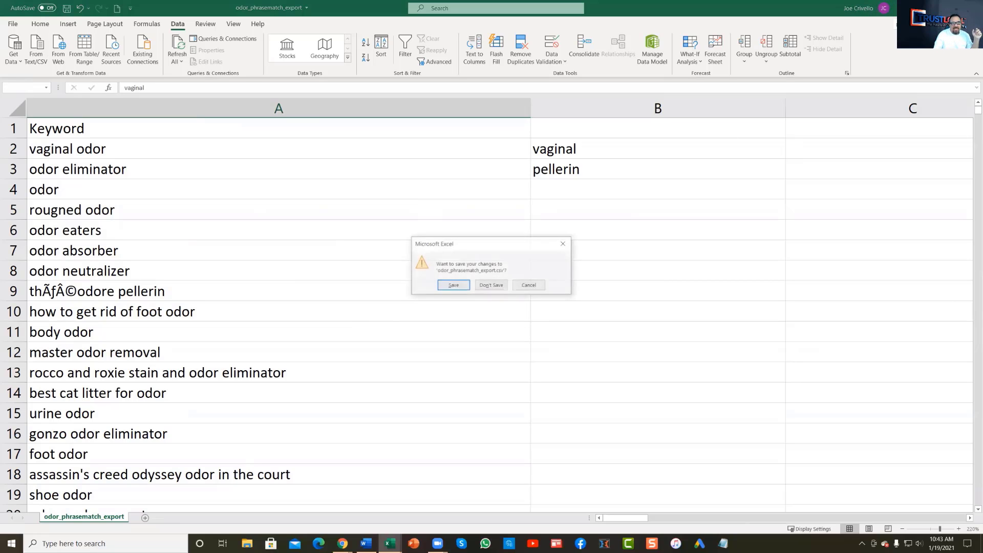
left_click(491, 286)
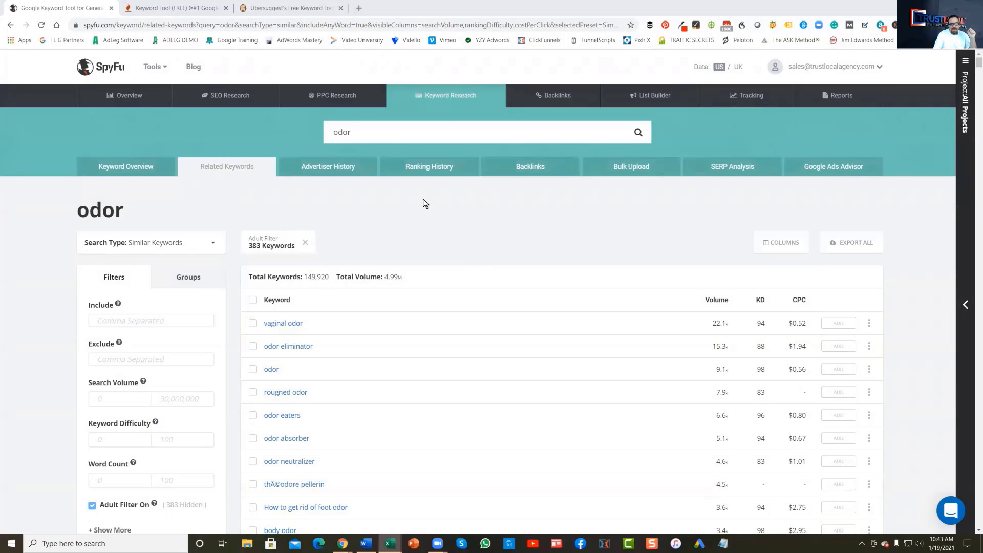
Switch to the Keyword Tool website and search Google keyword suggestions for "odor" with United States / English
left_click(174, 8)
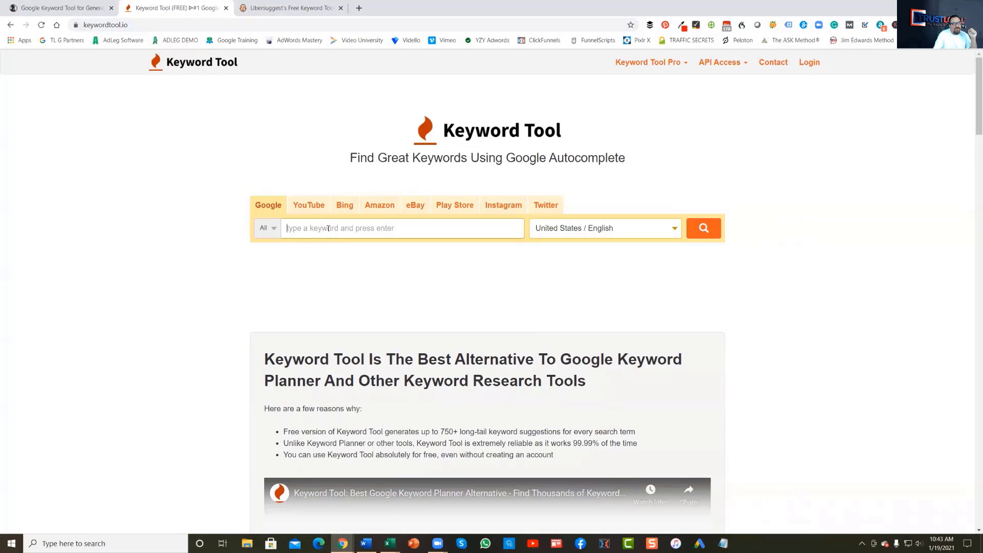
type("odor")
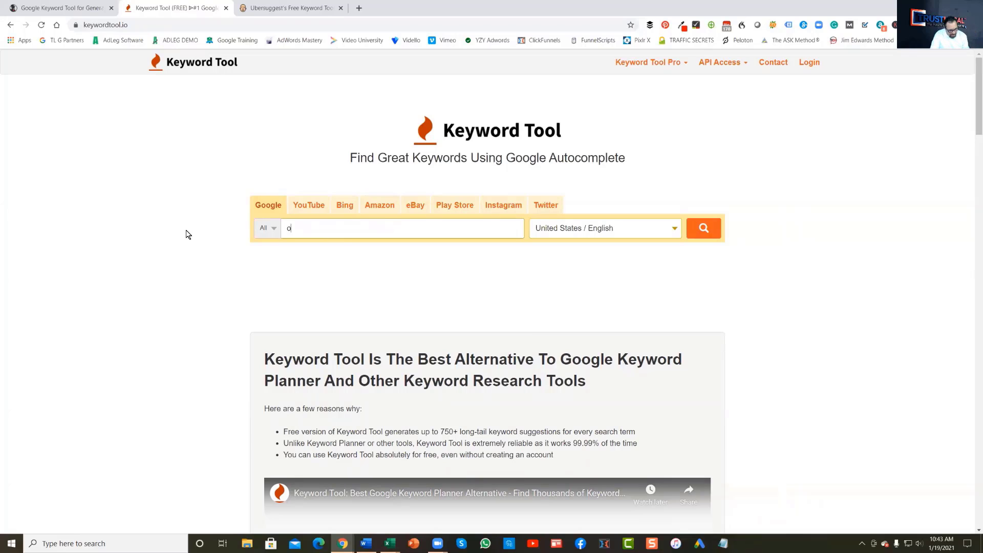
left_click(709, 236)
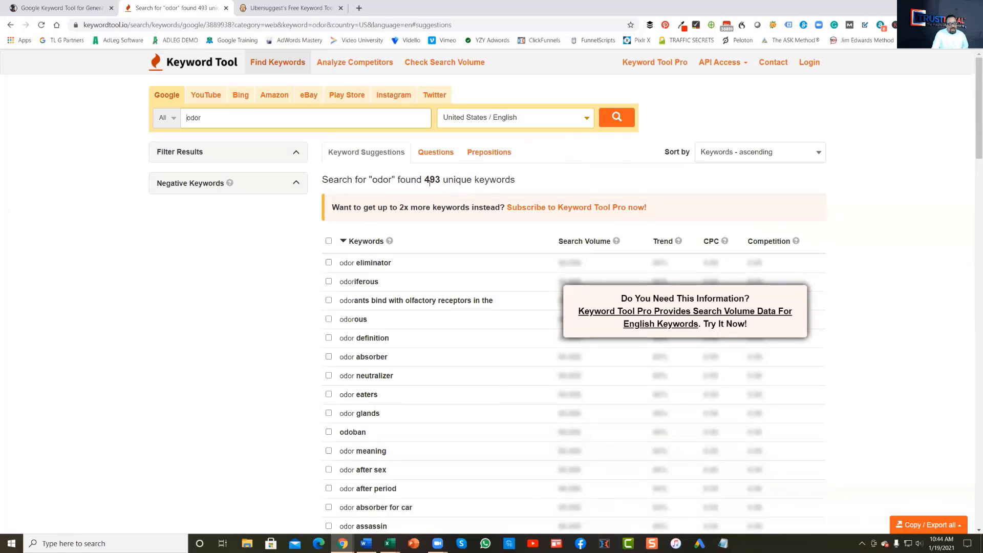
Export all Keyword Tool suggestions for "odor" to CSV and open the downloaded file in Excel
left_click(935, 530)
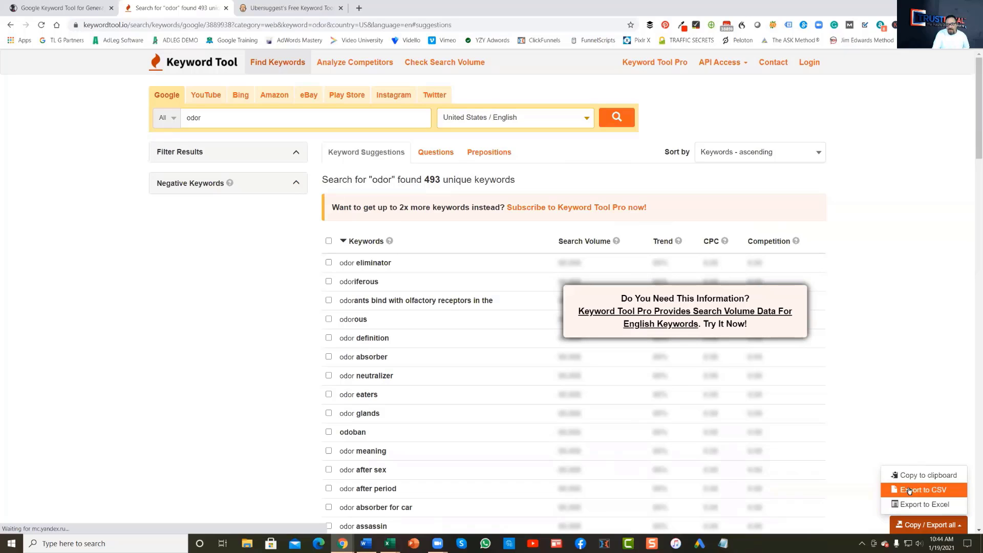
left_click(934, 489)
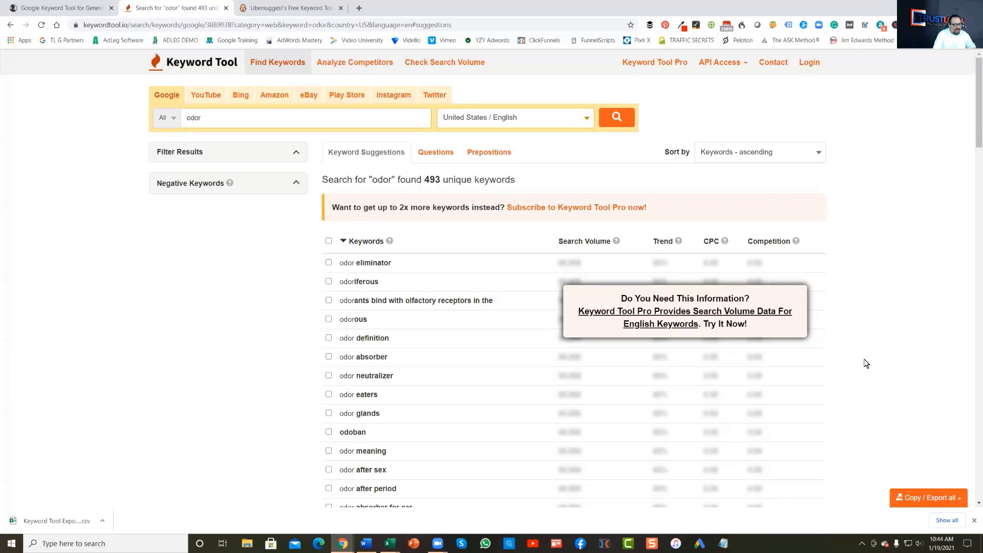
left_click(62, 523)
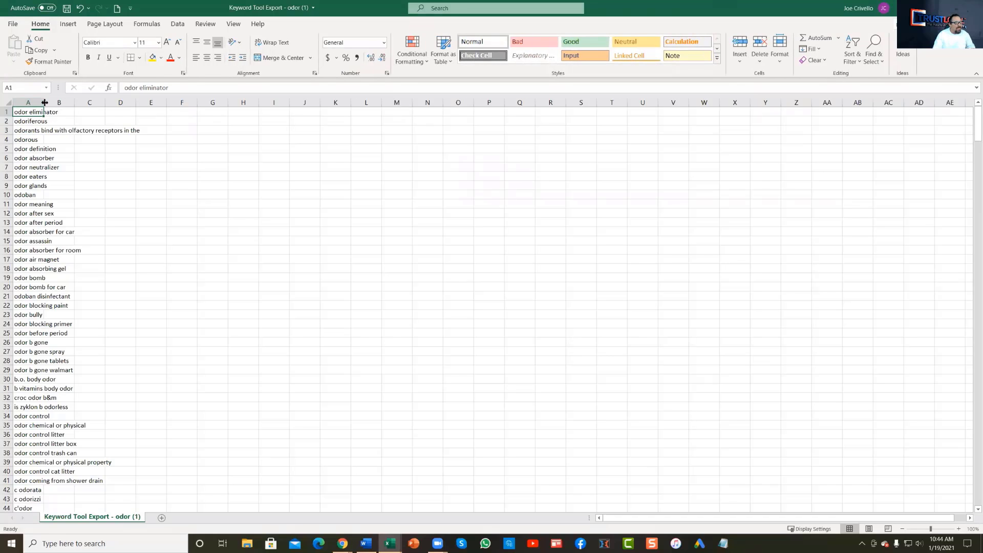
Widen column A well beyond its longest keyword and enlarge the worksheet view to 210% for reading
left_click_drag(45, 102, 247, 103)
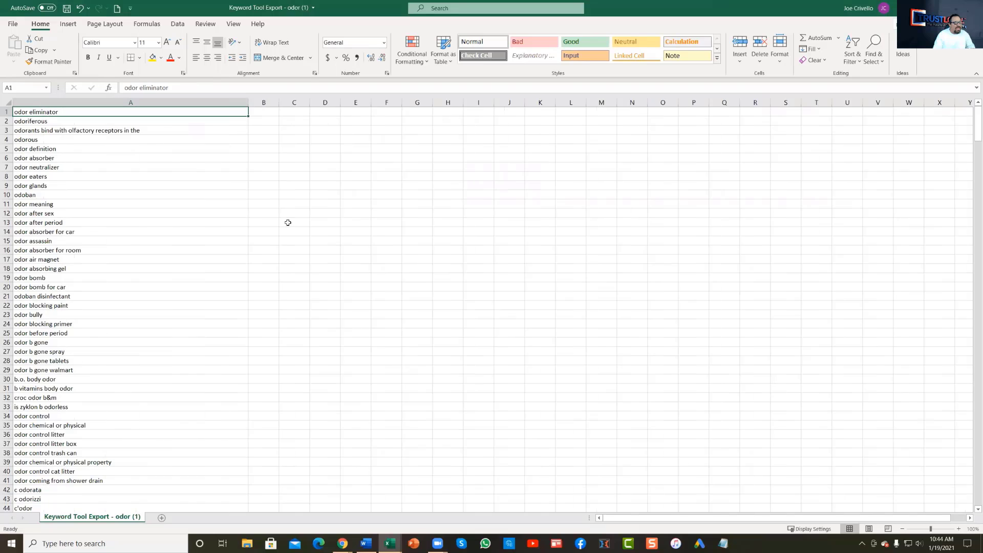
left_click(958, 530)
left_click(958, 530)
left_click(958, 529)
left_click(958, 530)
left_click(958, 530)
left_click(958, 529)
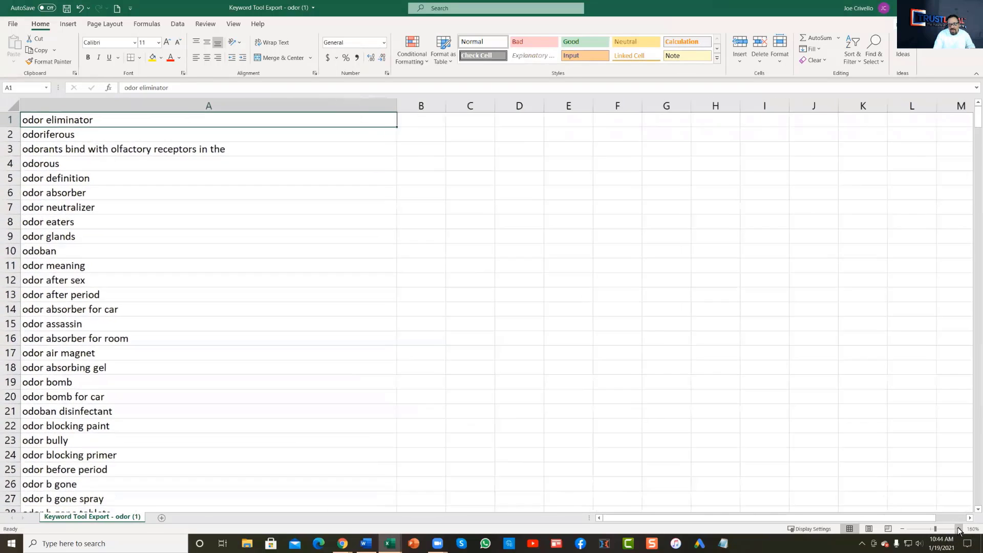
left_click(959, 529)
left_click(958, 530)
left_click(959, 529)
left_click(959, 530)
left_click(959, 530)
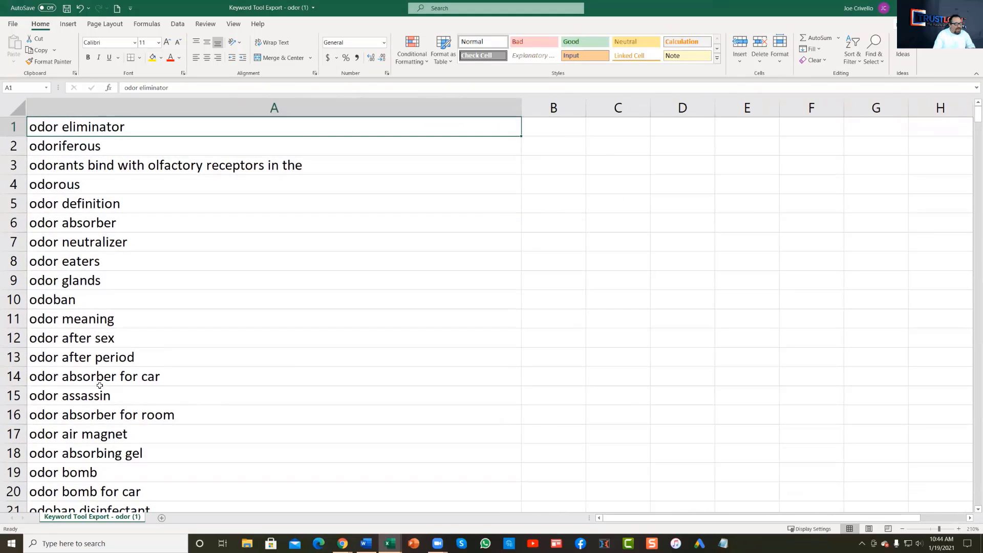
Highlight the word "assassin" within cell A15, and close the exported workbook without saving
left_click(114, 399)
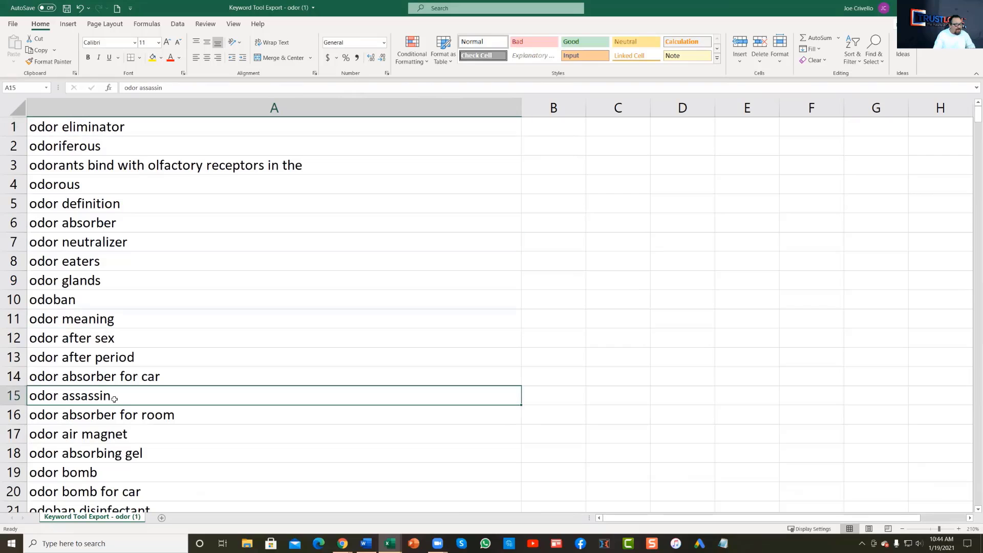
double_click(114, 399)
left_click_drag(111, 399, 62, 399)
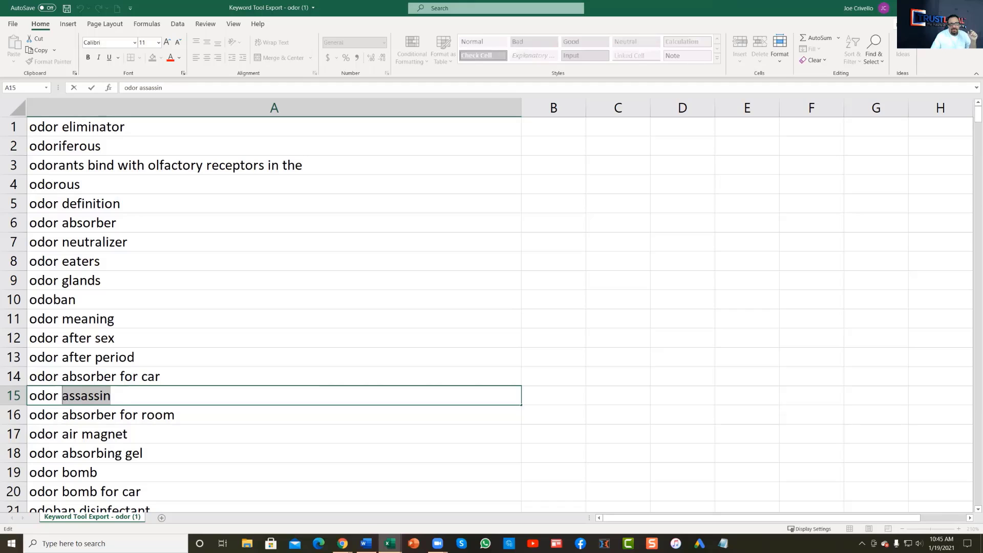
key("alt+F4")
left_click(498, 287)
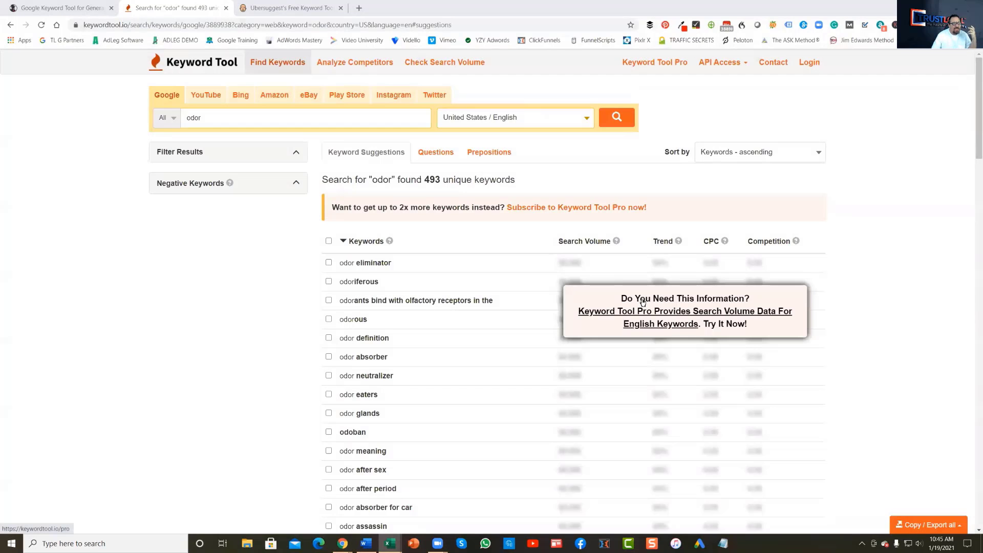
Switch to the SpyFu website, go back to the "odor removal" keyword overview, and open its full list of questions
left_click(277, 16)
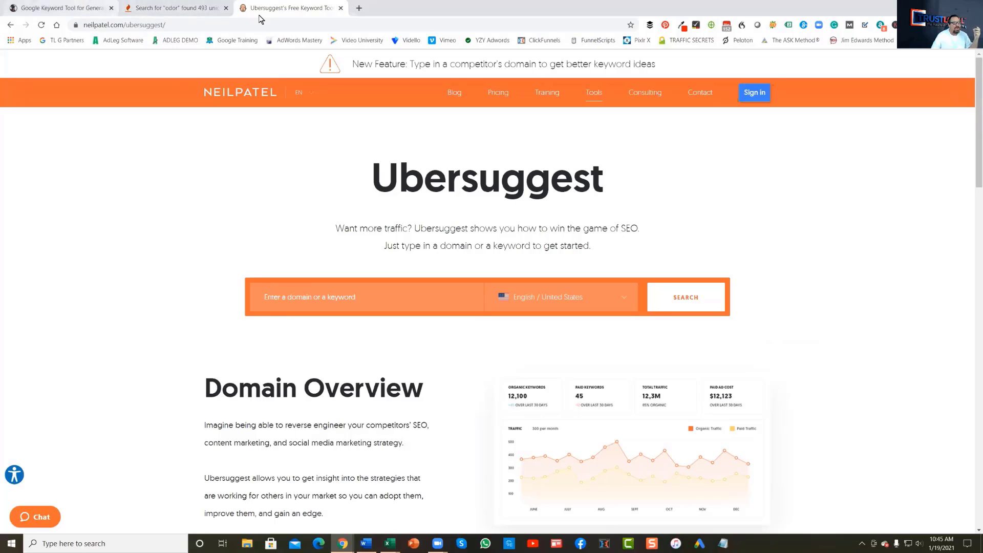
left_click(162, 8)
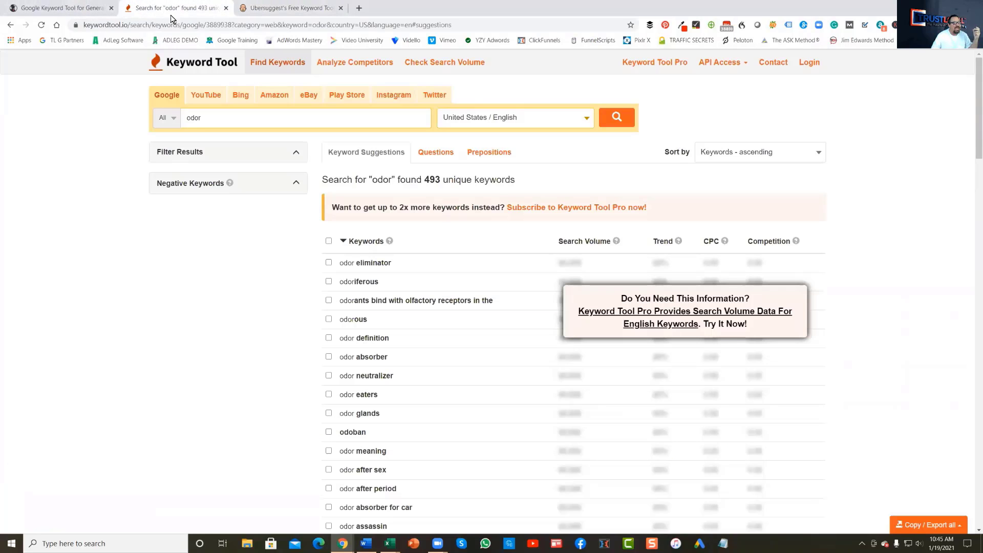
left_click(76, 9)
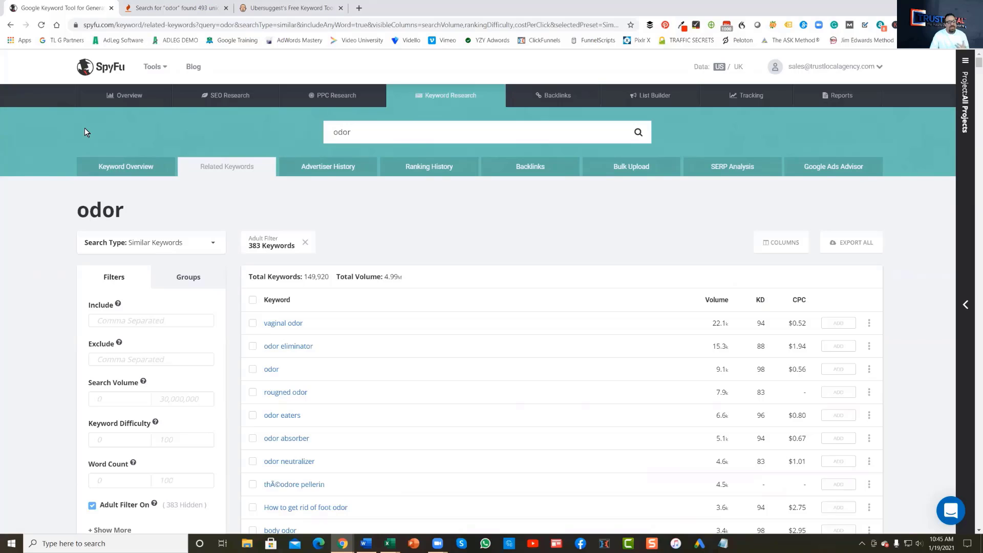
left_click(11, 25)
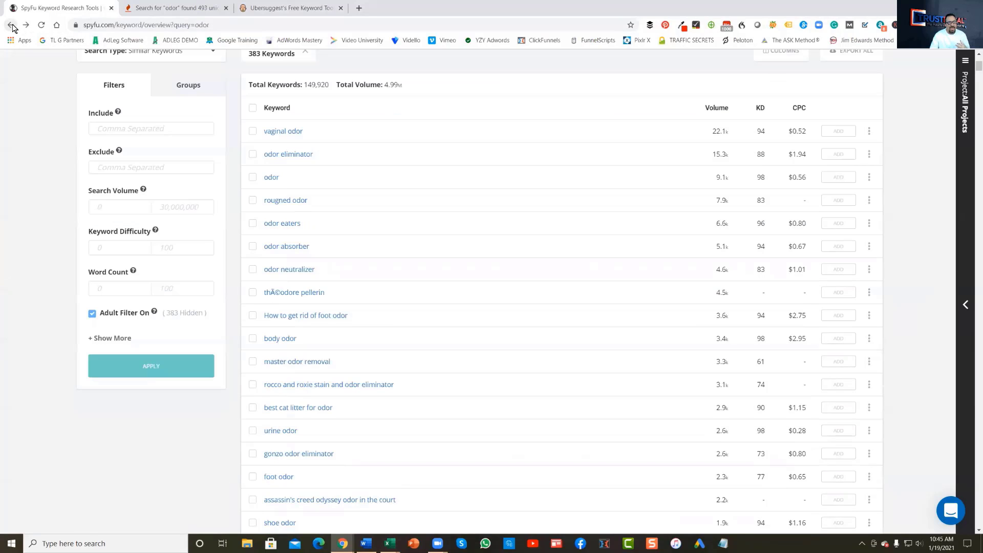
left_click(10, 25)
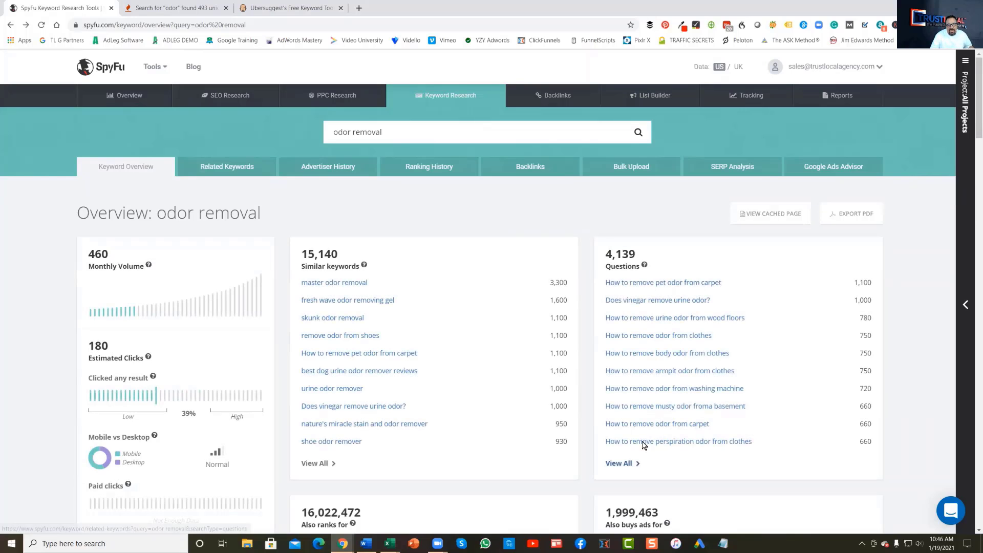
left_click(626, 465)
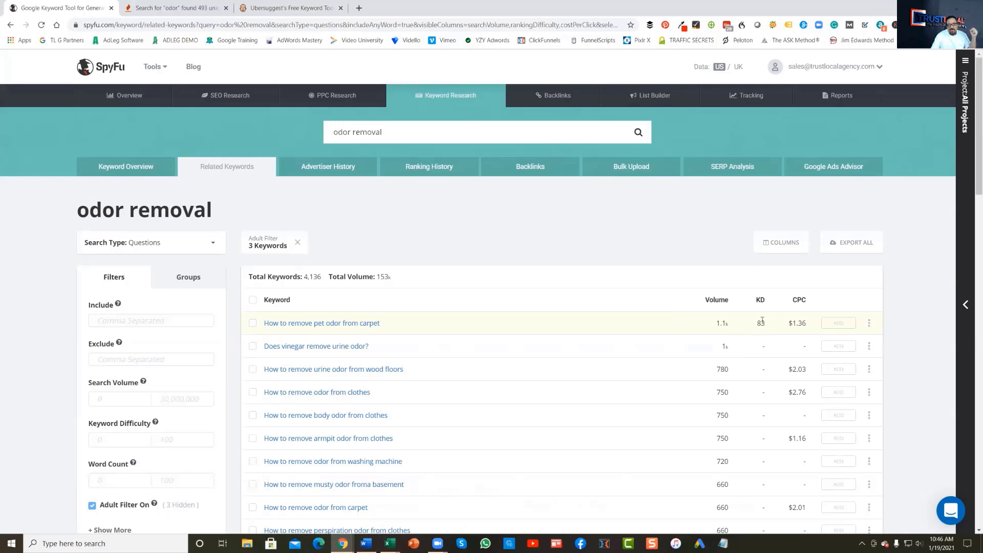
Examine the keyword difficulty and search volume of the "odor removal" questions, starting with "How to remove pet odor from carpet"
left_click_drag(765, 321, 752, 324)
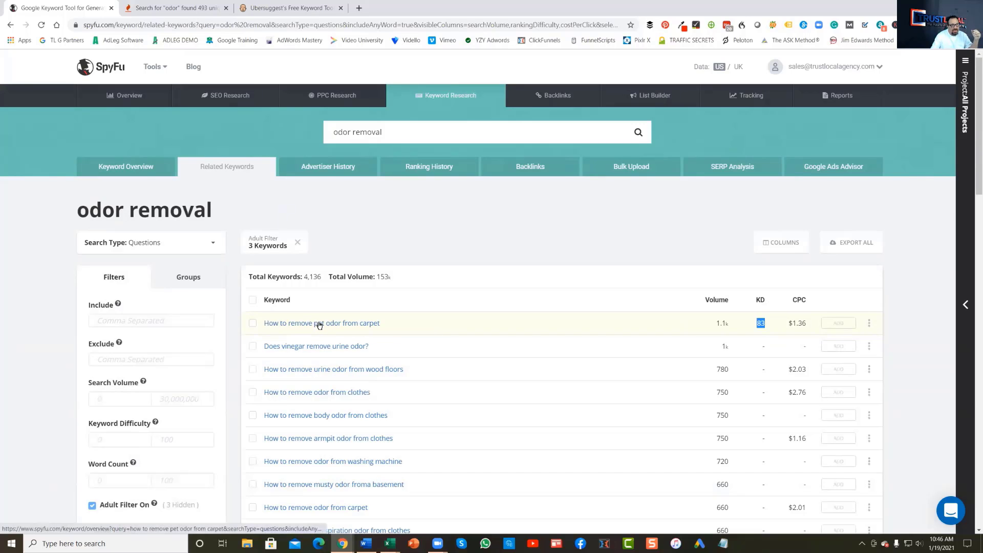
scroll(568, 353, "down", 2)
scroll(567, 357, "up", 2)
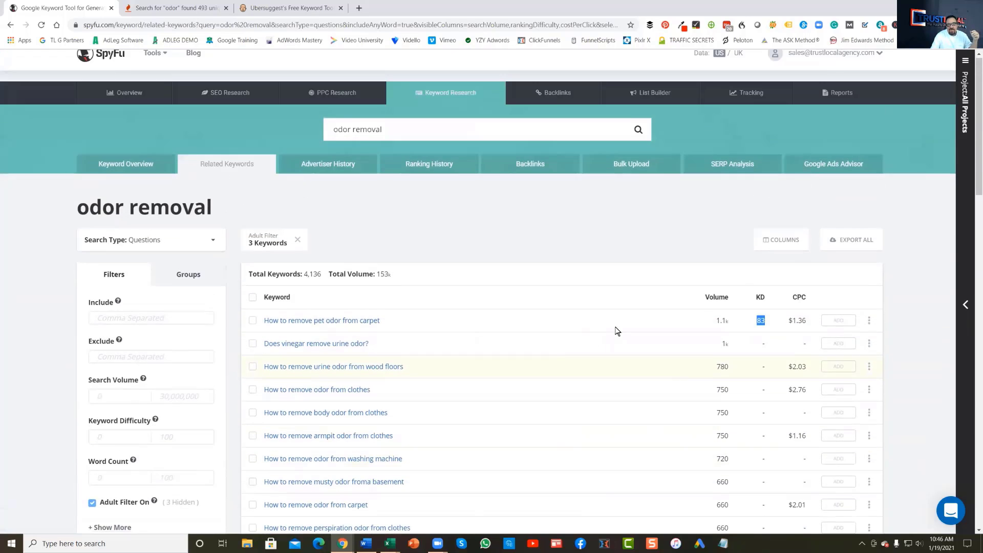
left_click(724, 305)
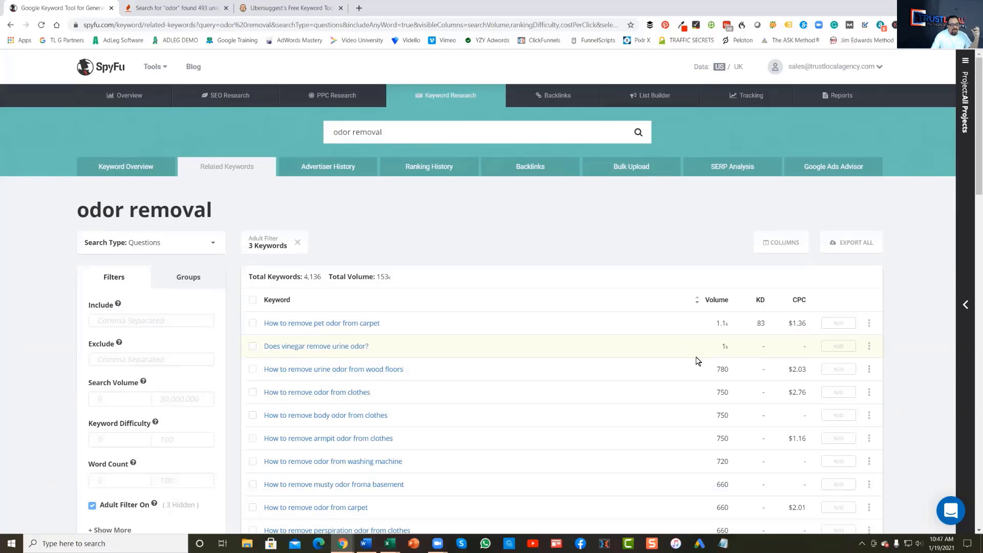
scroll(691, 371, "down", 8)
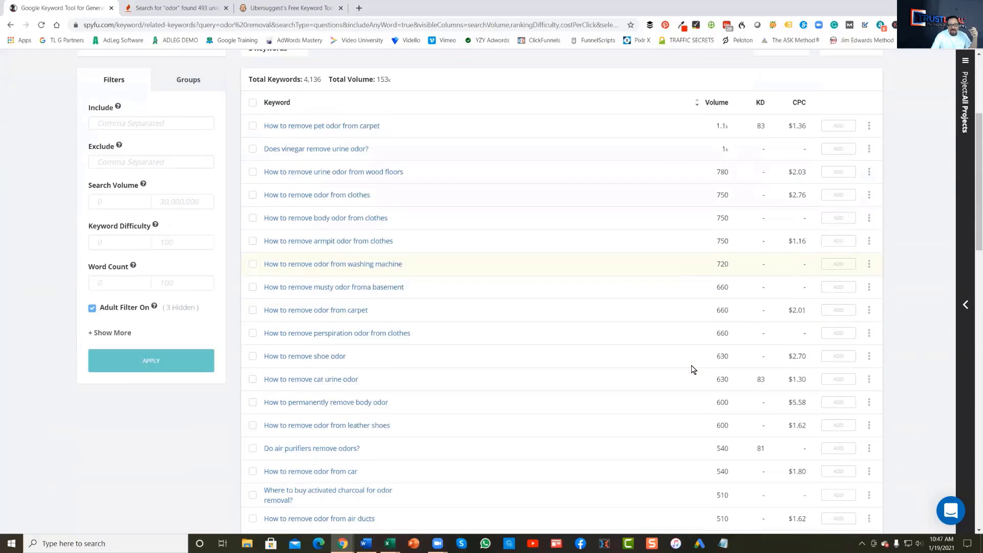
scroll(692, 369, "down", 6)
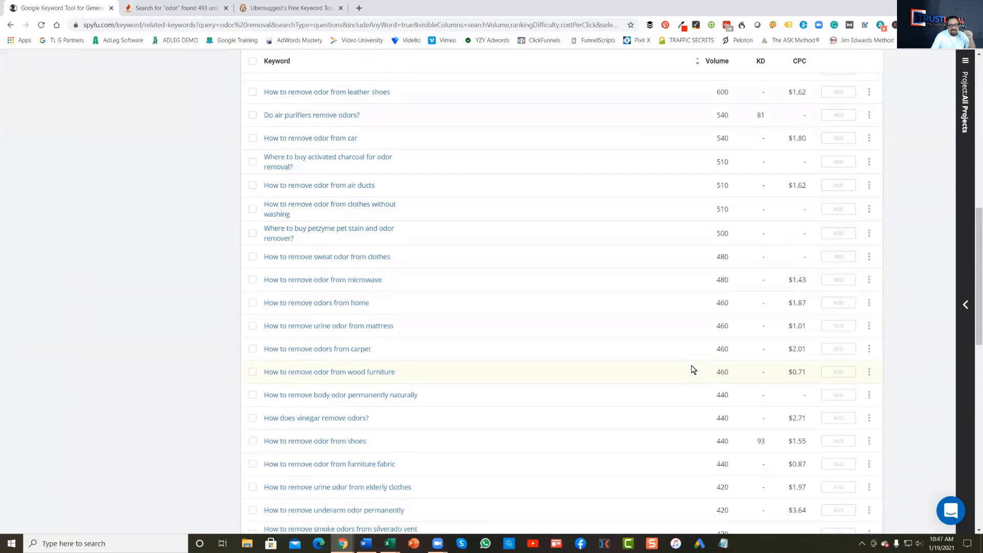
scroll(457, 354, "up", 14)
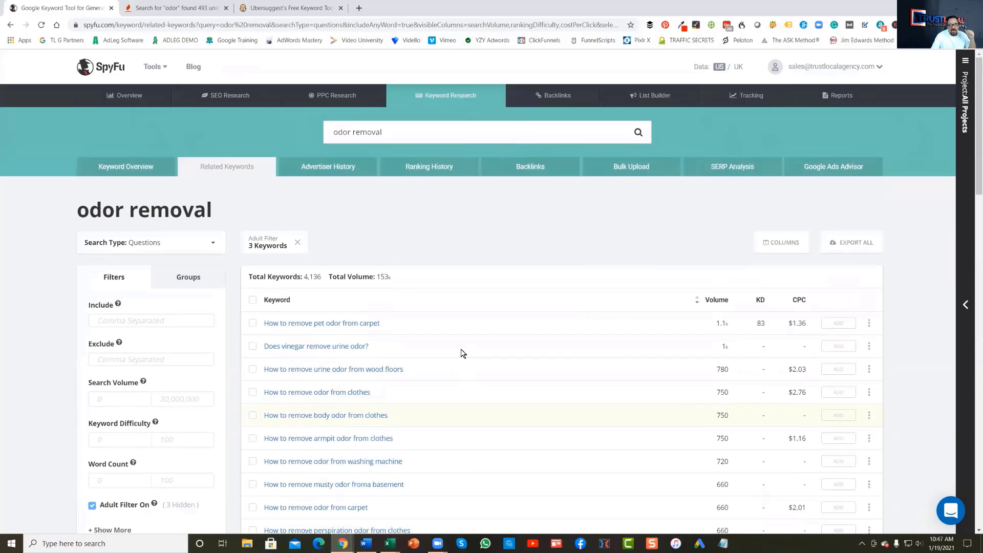